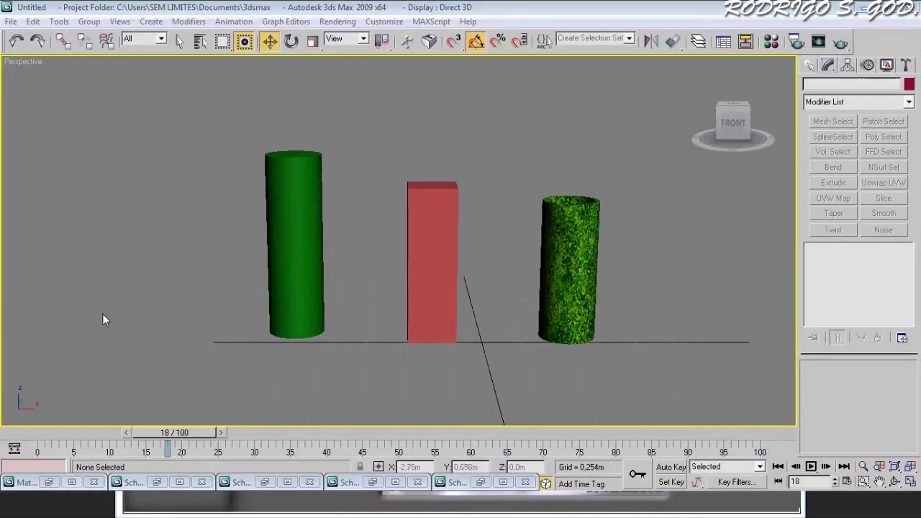
Select the green cylinder, Cylinder01, in the Perspective viewport
click(268, 217)
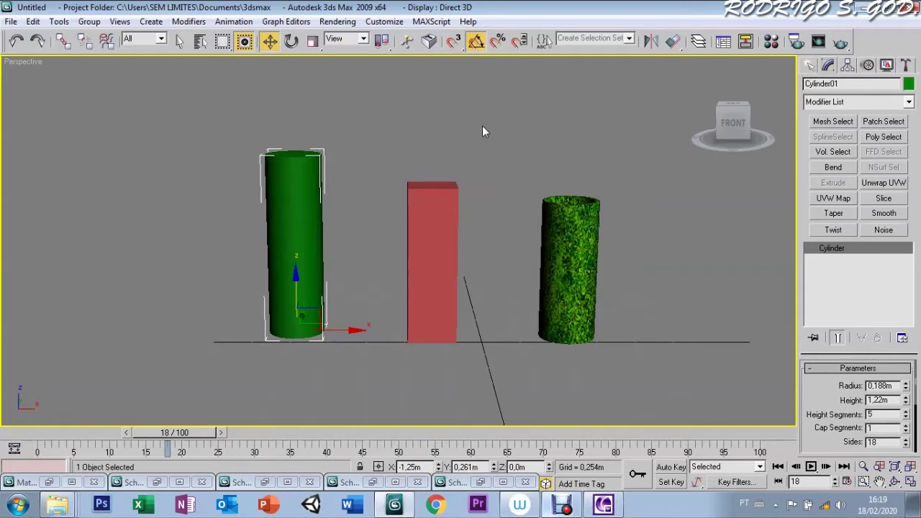
click(234, 21)
Open a new maximized Schematic View with Materials shown in the Display floater
click(245, 23)
click(282, 22)
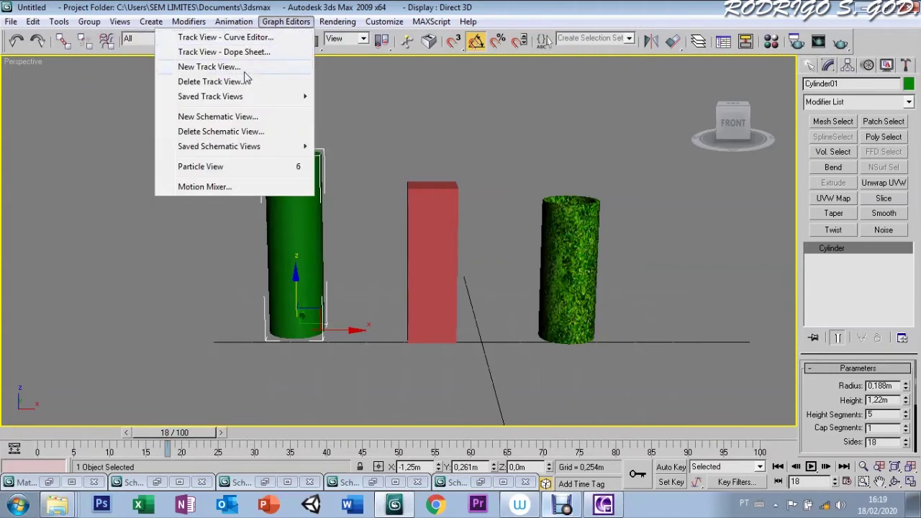
click(225, 119)
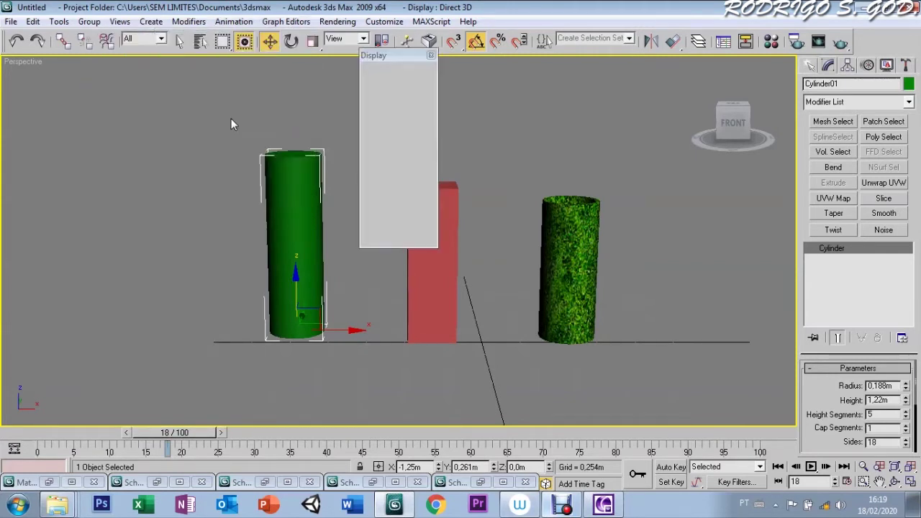
click(758, 68)
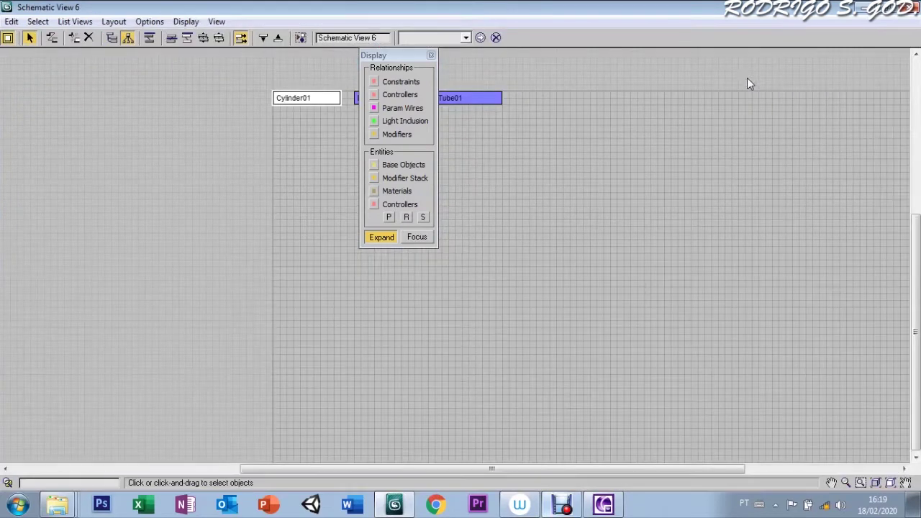
drag(396, 57, 689, 113)
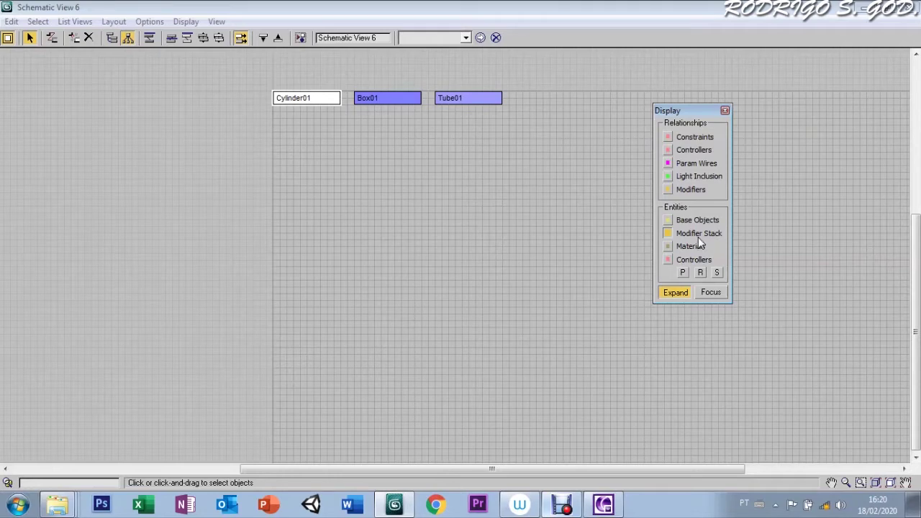
click(668, 247)
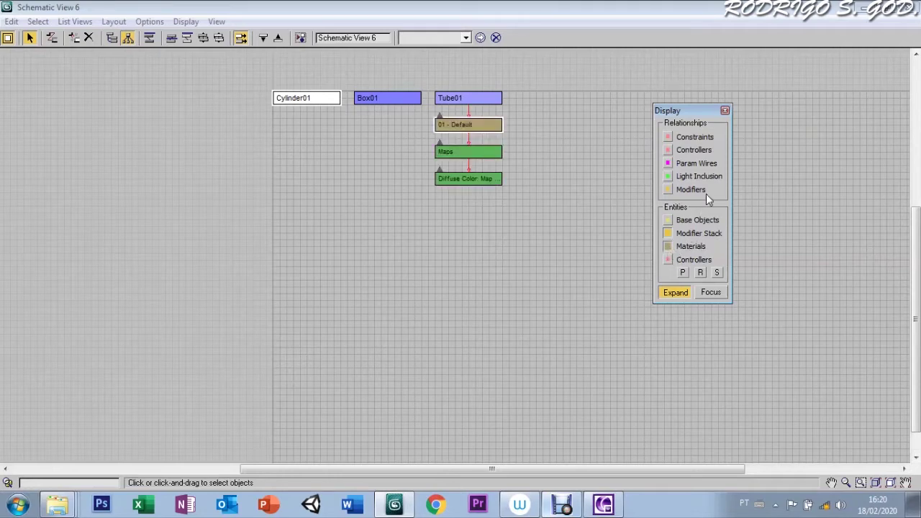
Spread out the Cylinder01, Tube01 and Box01 nodes, then minimize the schematic
mouse_move(707, 111)
mouse_down()
mouse_move(855, 259)
mouse_move(861, 278)
mouse_up()
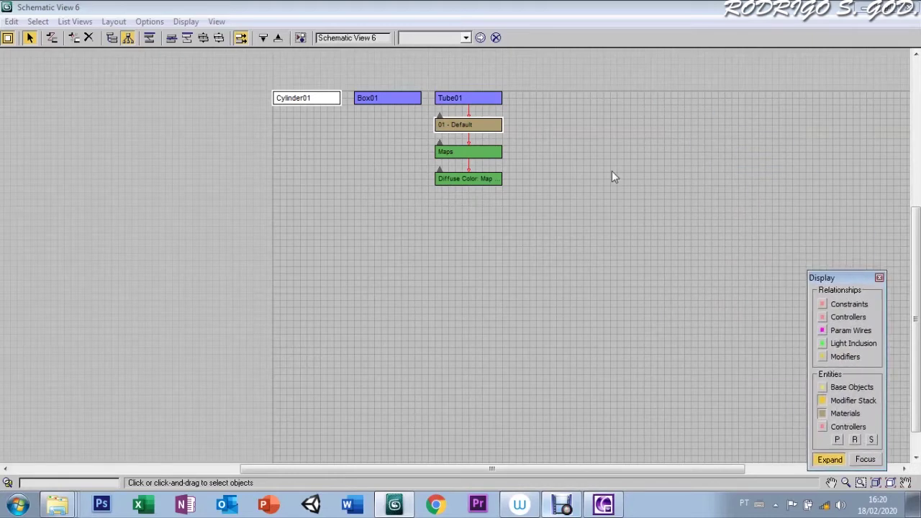
mouse_move(290, 98)
mouse_down()
mouse_move(547, 240)
mouse_move(638, 197)
mouse_up()
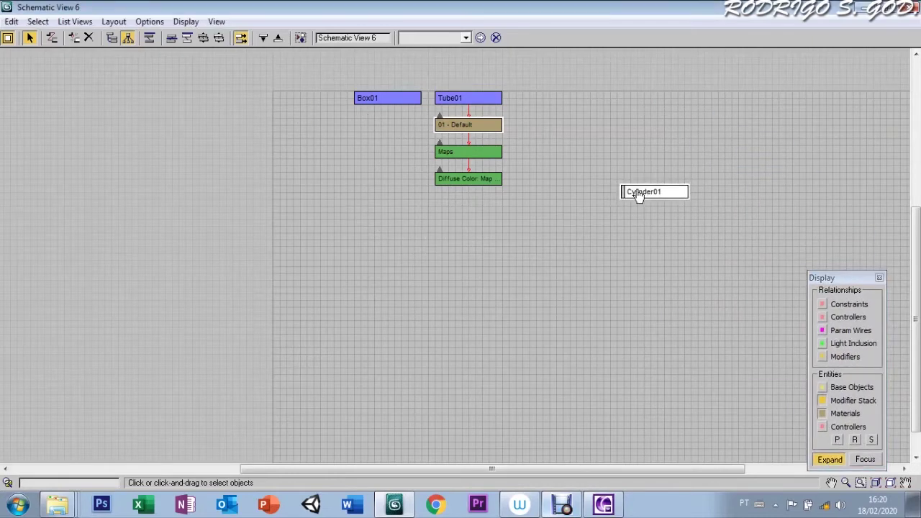
mouse_move(371, 107)
mouse_down()
mouse_move(521, 185)
mouse_move(519, 253)
mouse_up()
mouse_move(308, 101)
mouse_down()
mouse_move(522, 179)
mouse_move(489, 199)
mouse_up()
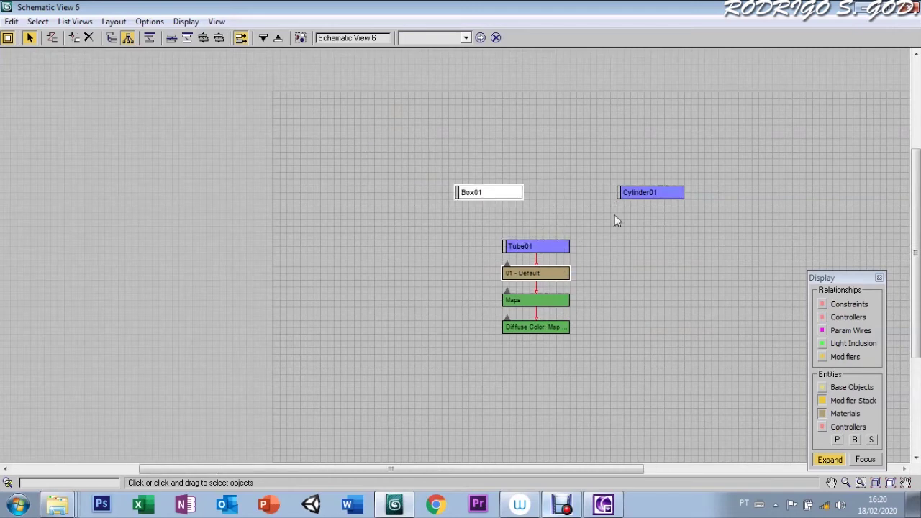
click(863, 8)
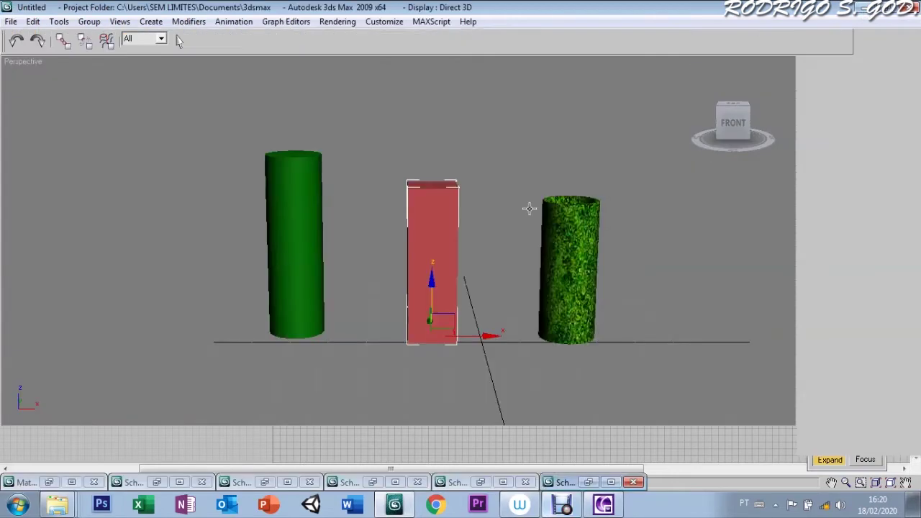
Give the green cylinder a Bend modifier with Angle -80, then restore the schematic view
click(315, 197)
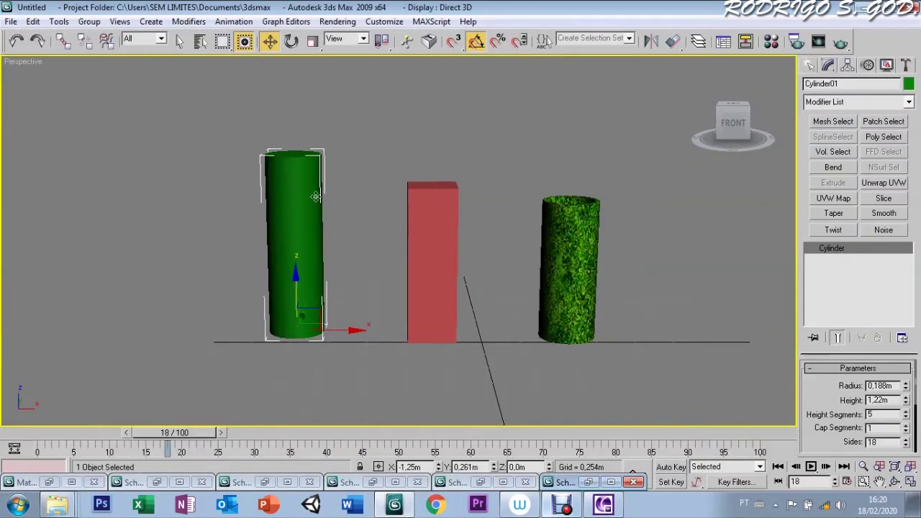
click(832, 170)
drag(893, 396, 905, 513)
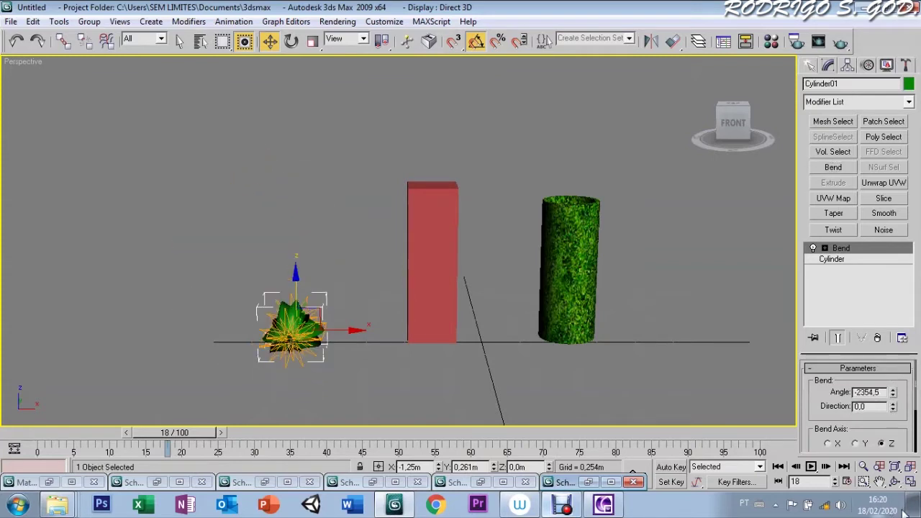
key(ctrl+z)
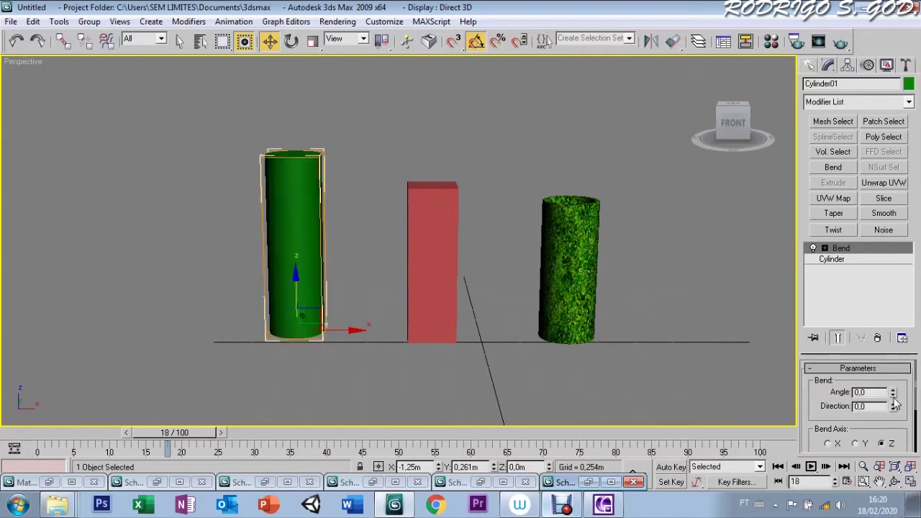
drag(893, 399, 831, 321)
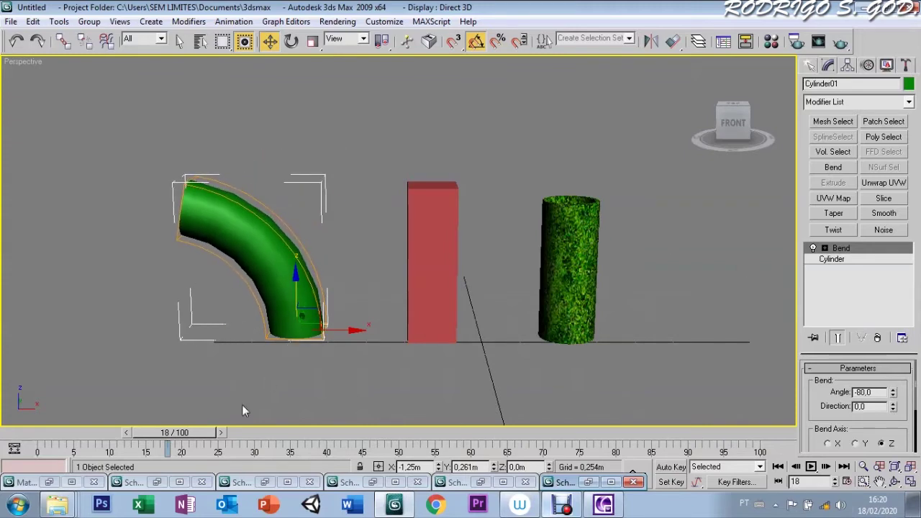
click(179, 482)
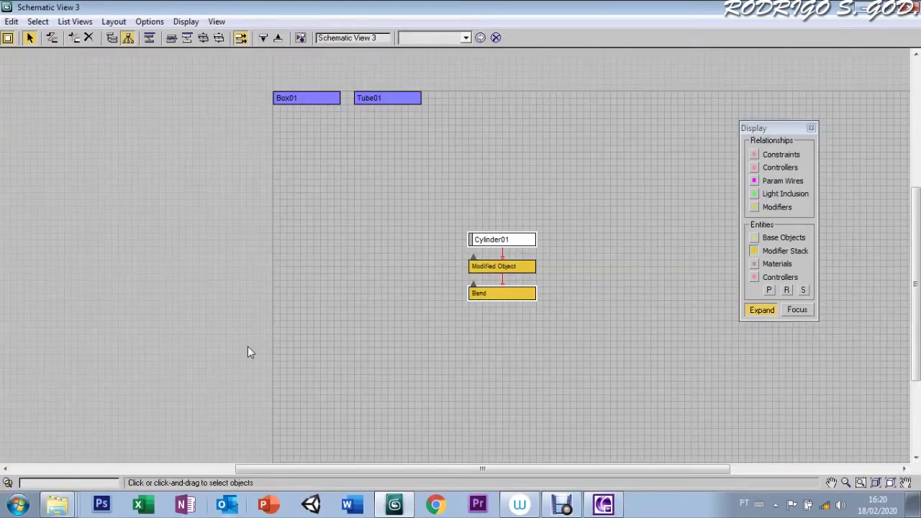
Reposition Cylinder01's Modified Object and Bend nodes, and move Box01 and Tube01 out of the top row
mouse_move(490, 236)
mouse_down()
mouse_move(543, 248)
mouse_move(510, 278)
mouse_move(496, 265)
mouse_up()
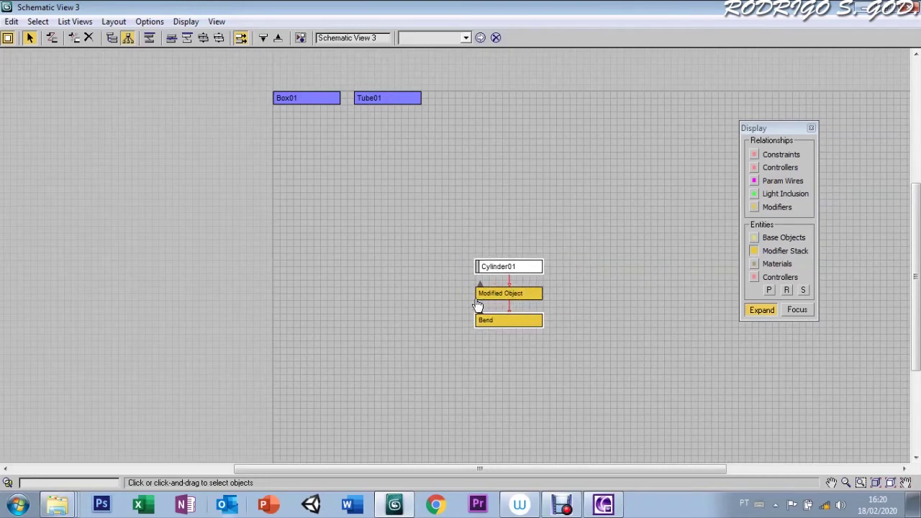
mouse_move(496, 274)
mouse_down()
mouse_move(480, 266)
mouse_move(534, 267)
mouse_move(487, 249)
mouse_up()
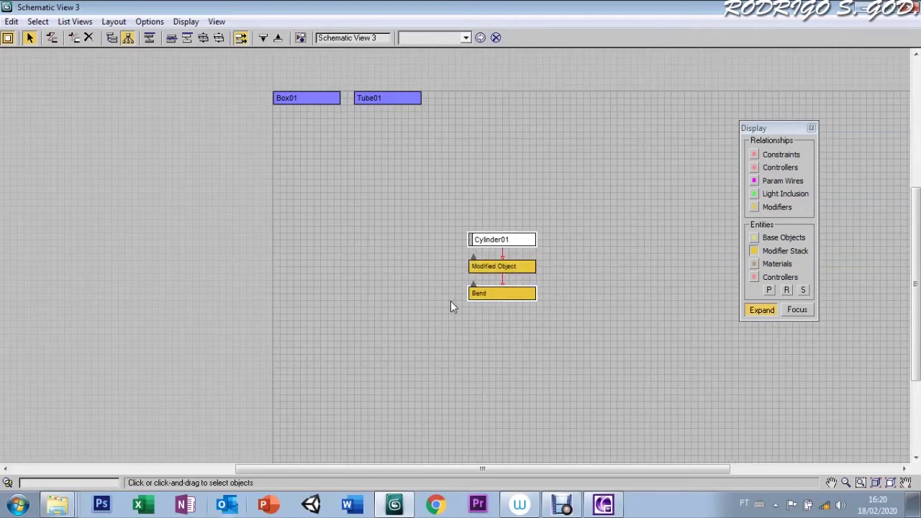
click(495, 267)
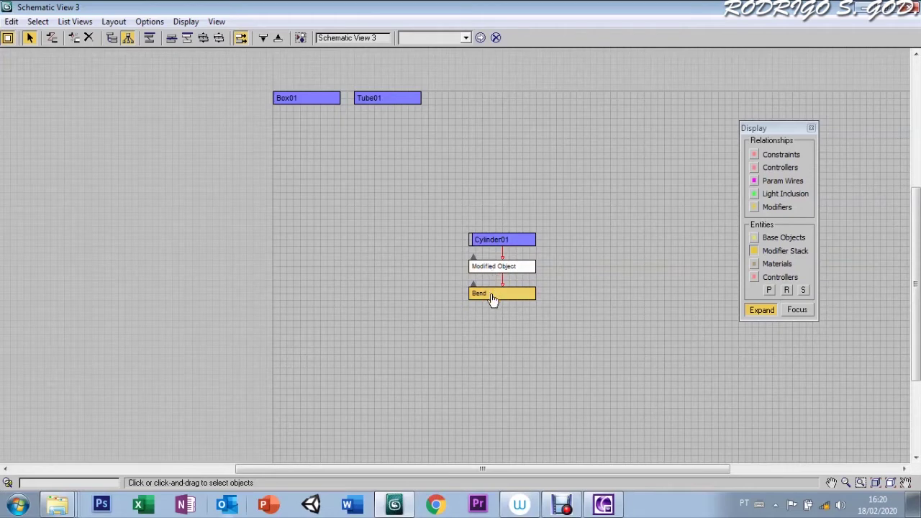
click(490, 295)
mouse_move(481, 241)
mouse_down()
mouse_move(406, 277)
mouse_move(496, 261)
mouse_up()
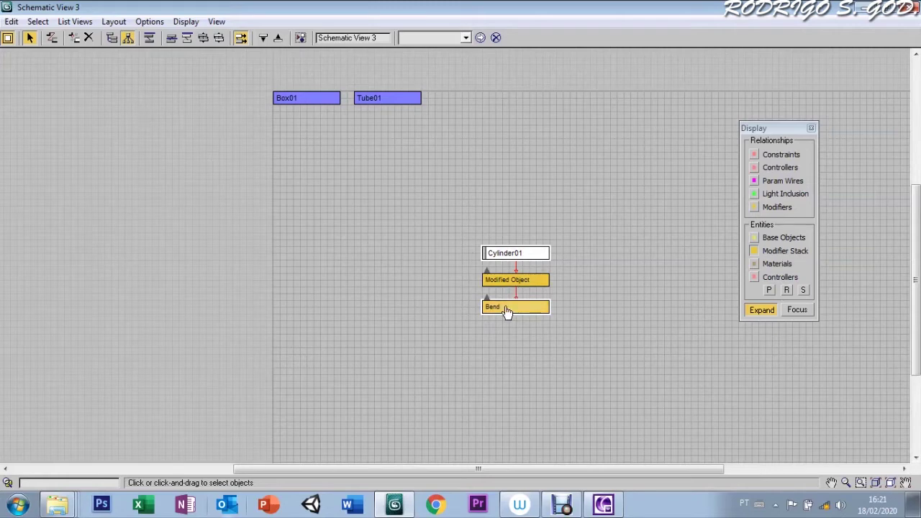
drag(295, 102, 377, 218)
drag(339, 101, 616, 181)
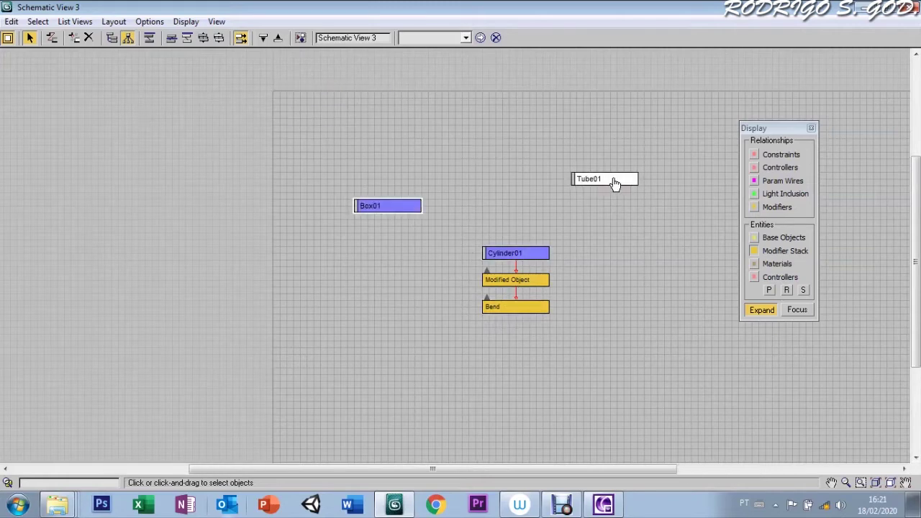
Connect the Bend node to Box01 as a Copy, then minimize the schematic
click(52, 38)
drag(501, 308, 415, 290)
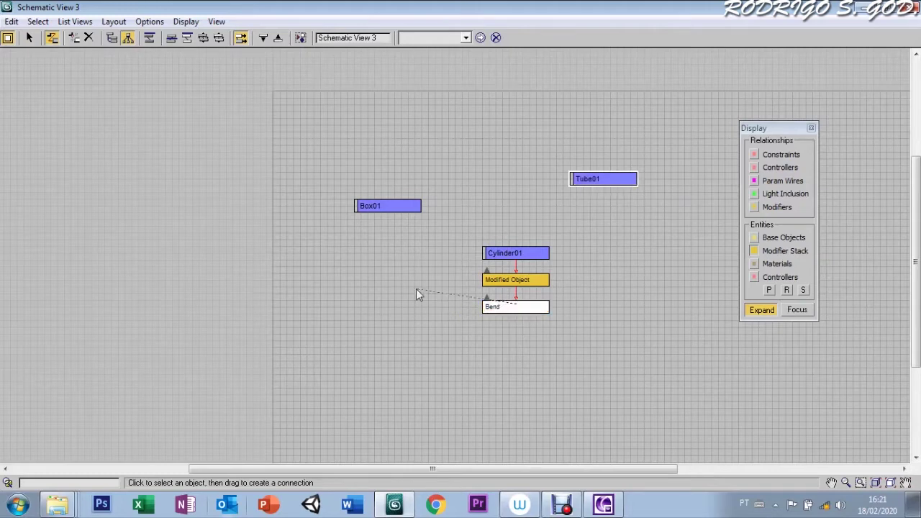
drag(377, 229, 370, 207)
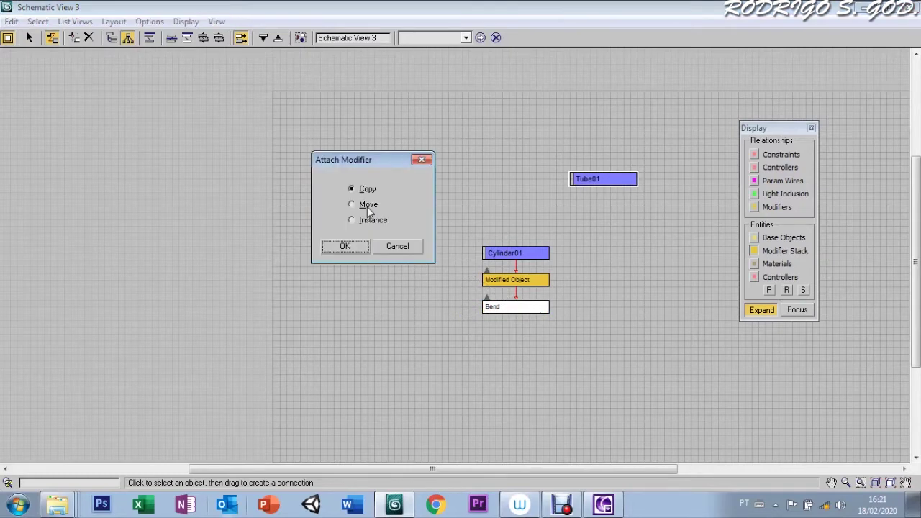
click(344, 247)
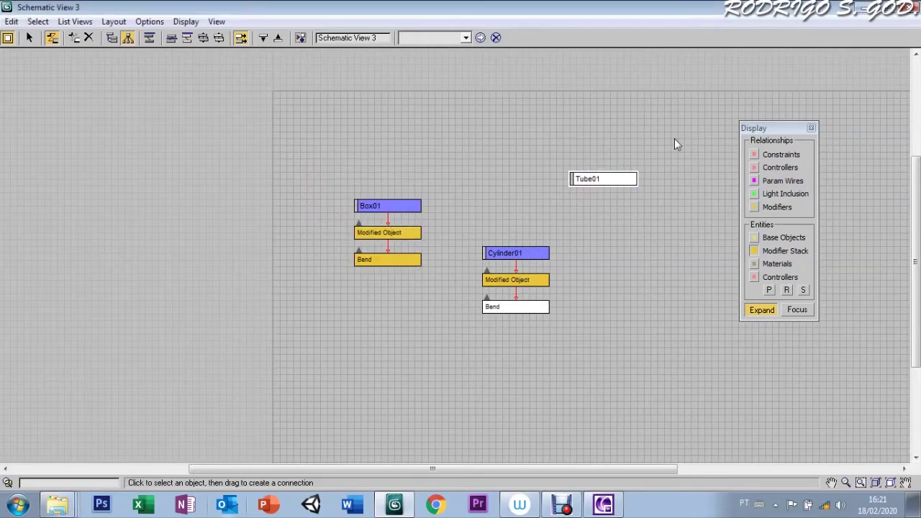
click(874, 7)
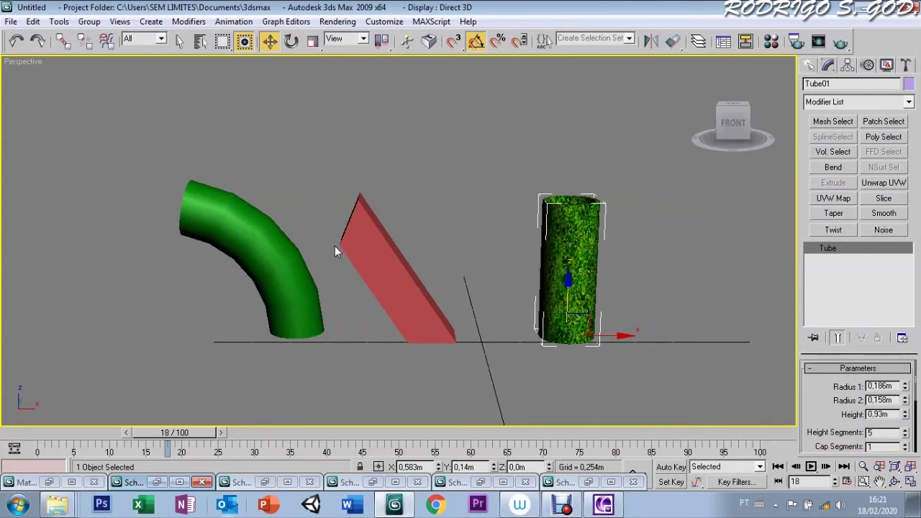
Add a Twist modifier to Box01 with angle 210 around the Z axis
click(390, 251)
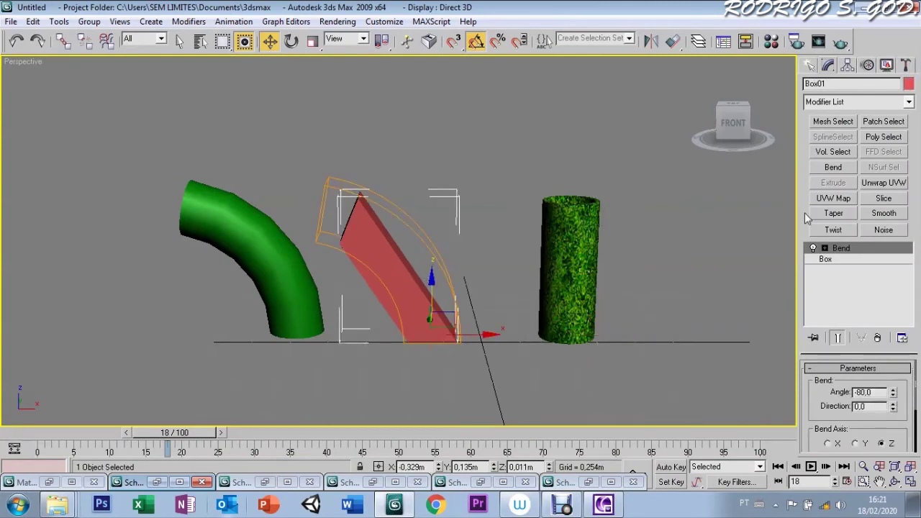
click(833, 230)
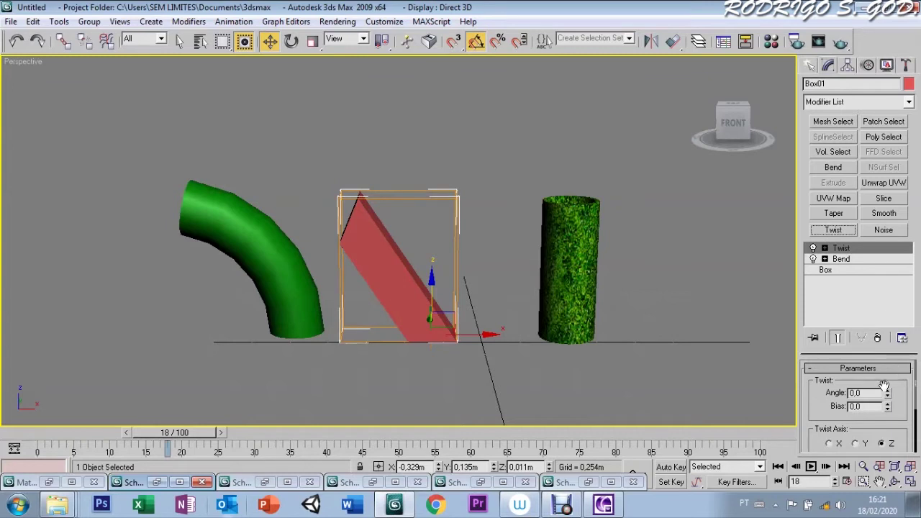
mouse_move(887, 395)
mouse_down()
mouse_move(883, 331)
mouse_move(880, 354)
mouse_up()
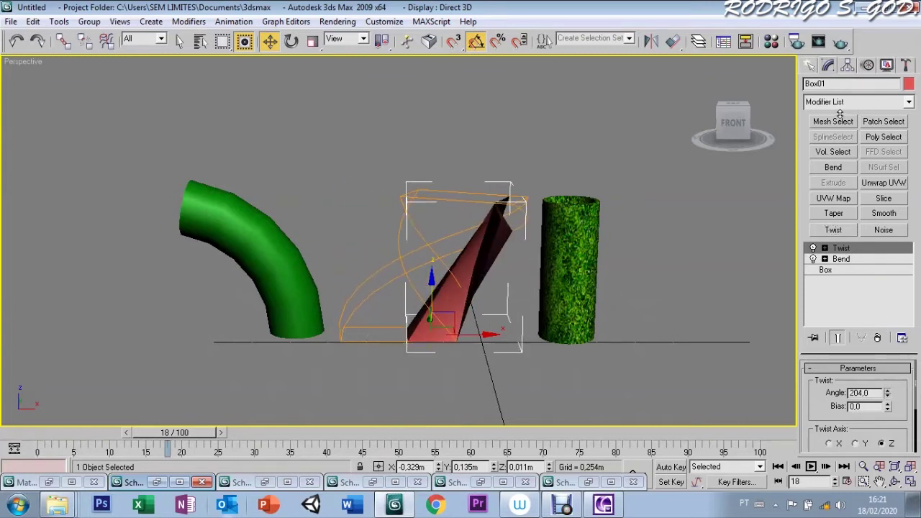
text(210)
click(856, 444)
click(830, 444)
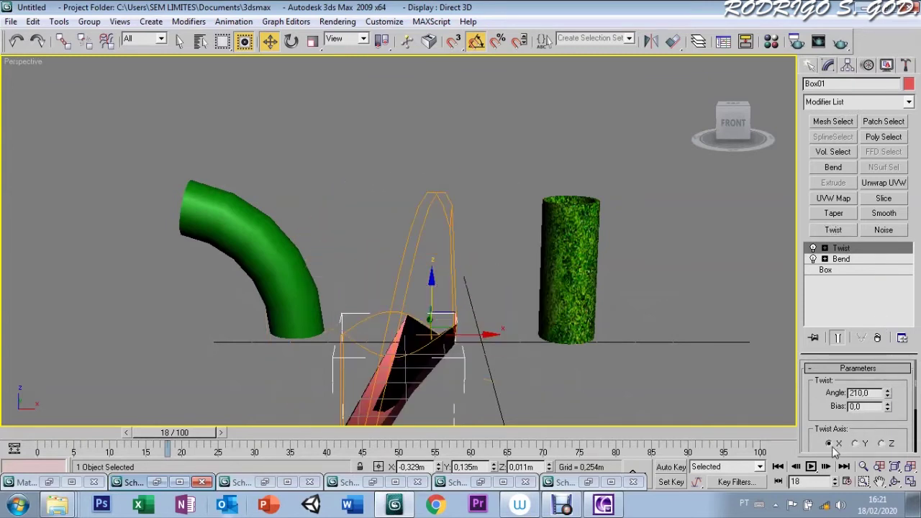
mouse_move(827, 429)
mouse_down()
mouse_move(836, 405)
mouse_move(820, 416)
mouse_up()
click(882, 416)
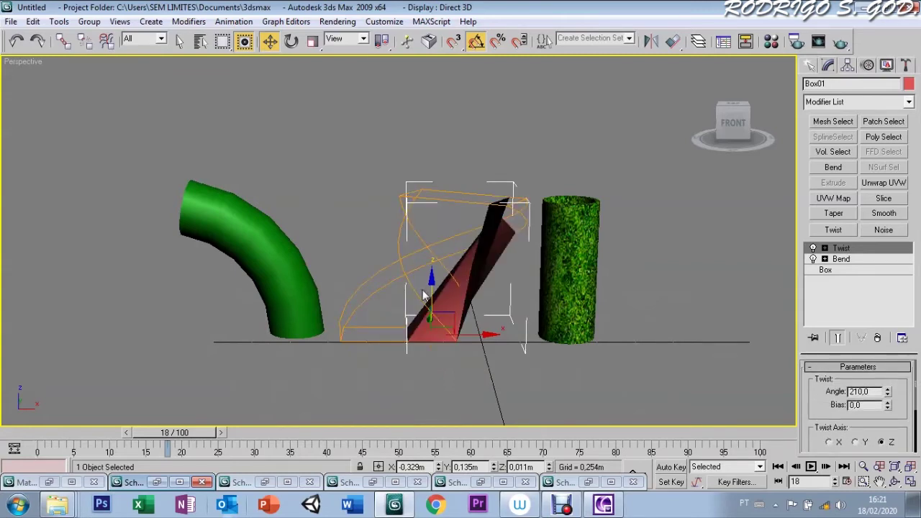
click(180, 482)
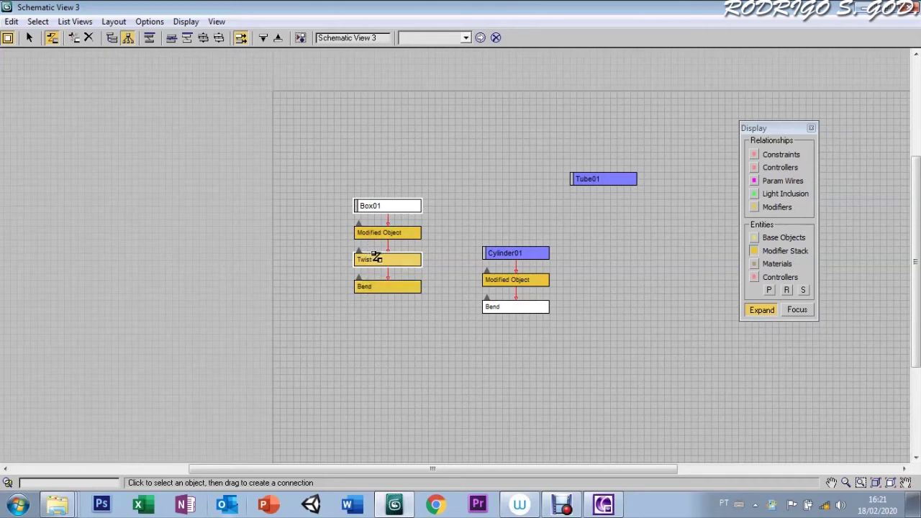
Re-link Box01's Bend node onto Box01 with the Move option so Bend sits above Twist
drag(392, 250, 369, 263)
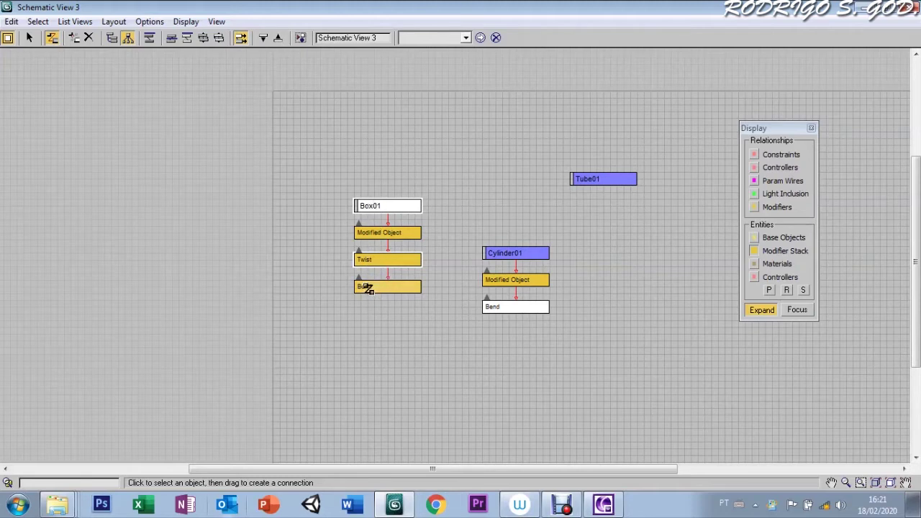
drag(369, 288, 369, 203)
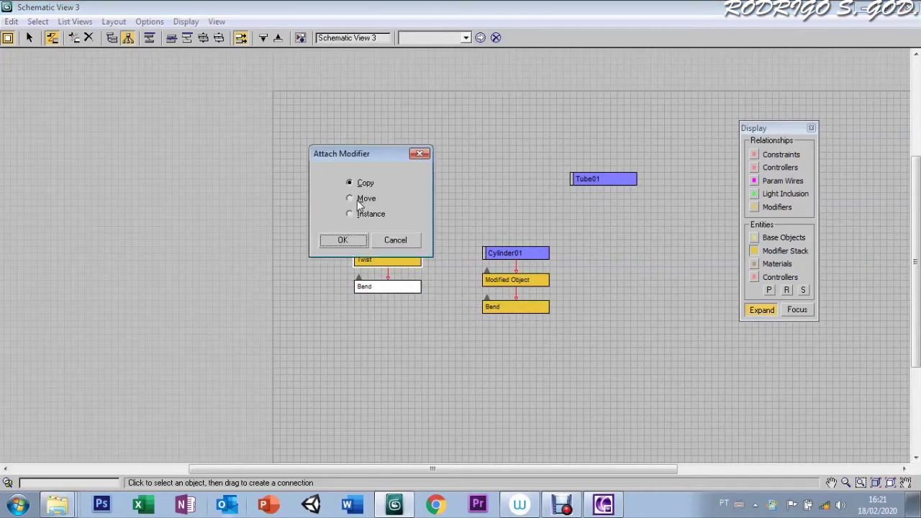
click(350, 199)
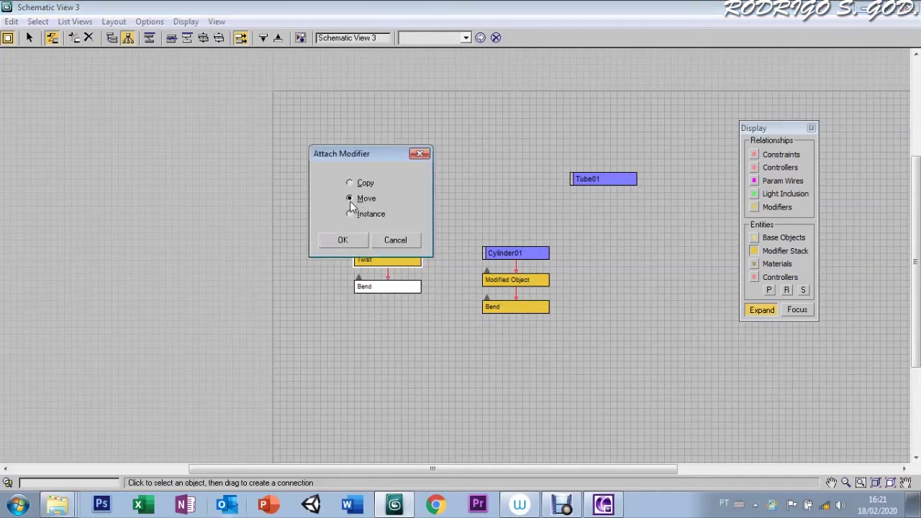
click(339, 242)
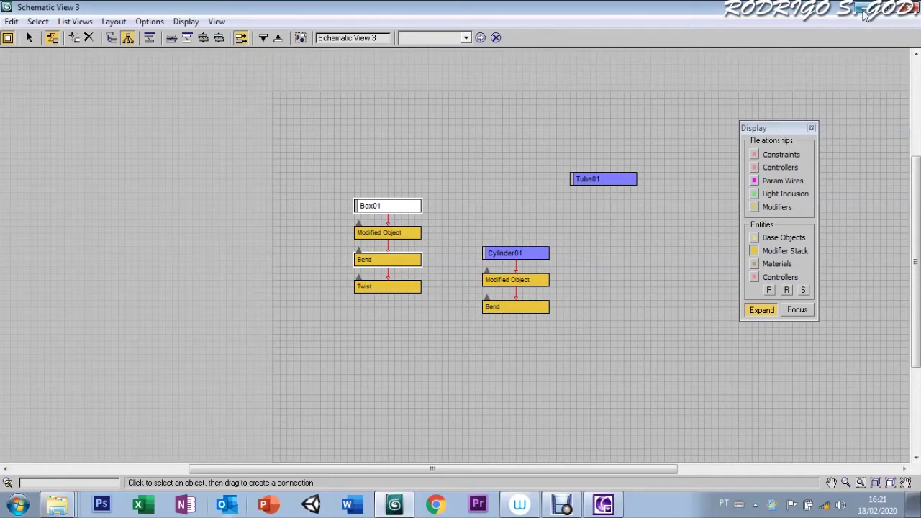
click(865, 7)
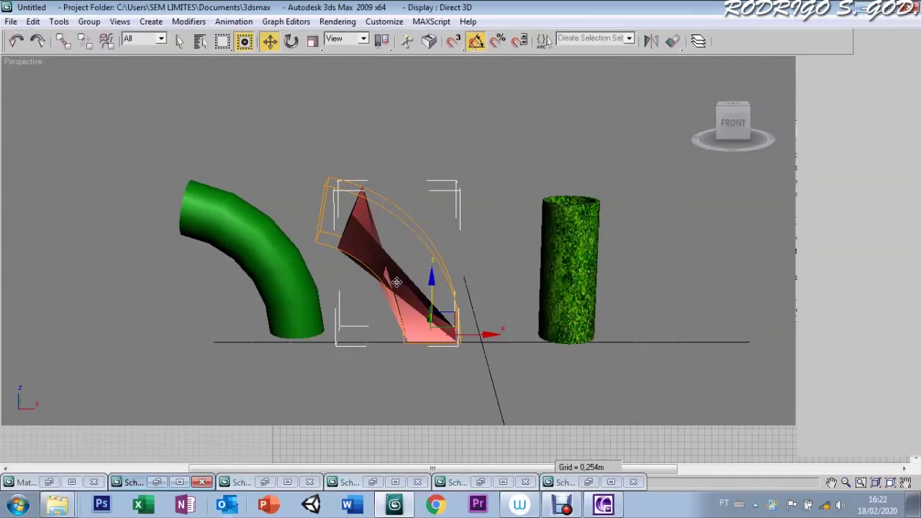
Select the tube, restore Schematic View 2, and move the Tube01 node down and left
click(569, 272)
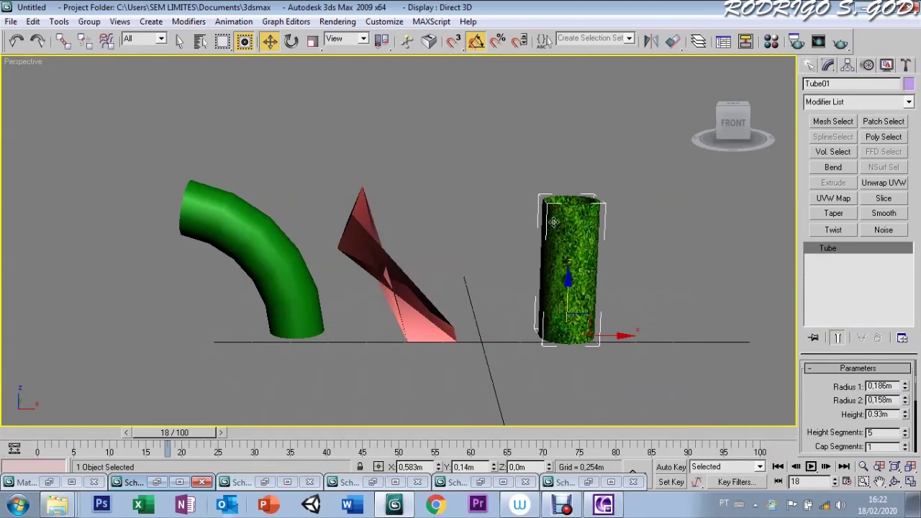
click(287, 482)
mouse_move(507, 162)
mouse_down()
mouse_move(449, 236)
mouse_move(450, 210)
mouse_up()
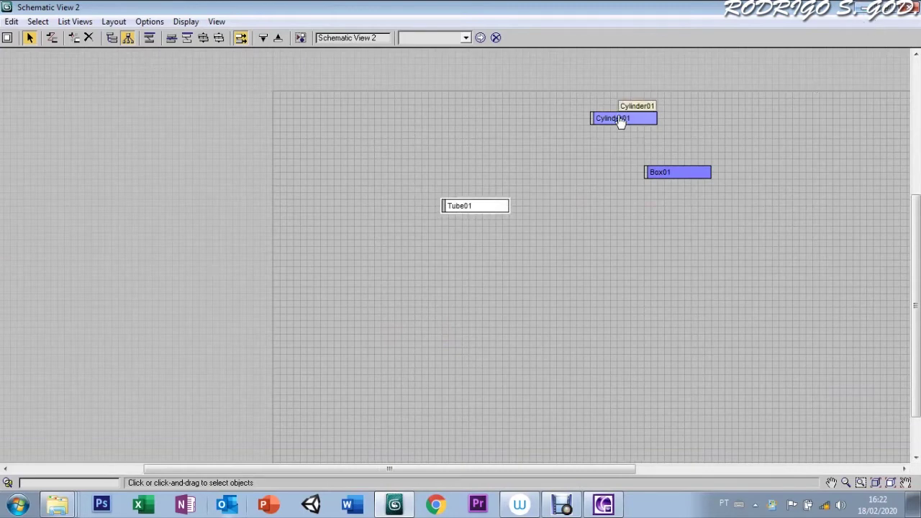
Rearrange the Cylinder01 and Box01 nodes, minimize the schematic, and select the bent cylinder
drag(652, 118, 613, 192)
mouse_move(662, 173)
mouse_down()
mouse_move(698, 214)
mouse_move(675, 213)
mouse_up()
click(552, 195)
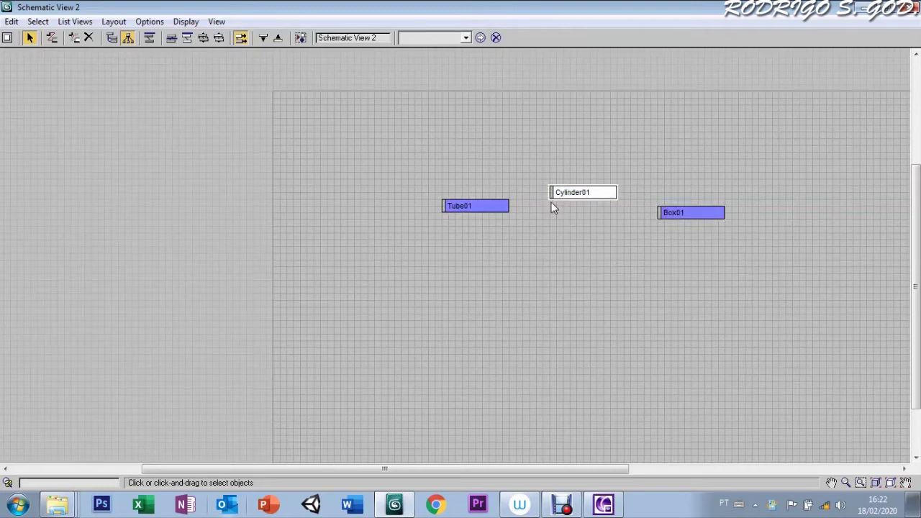
click(475, 209)
click(857, 12)
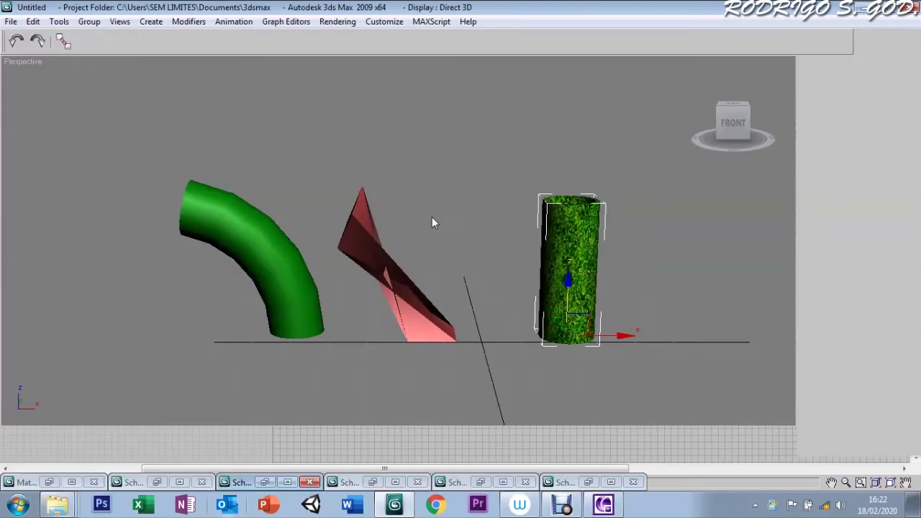
click(267, 262)
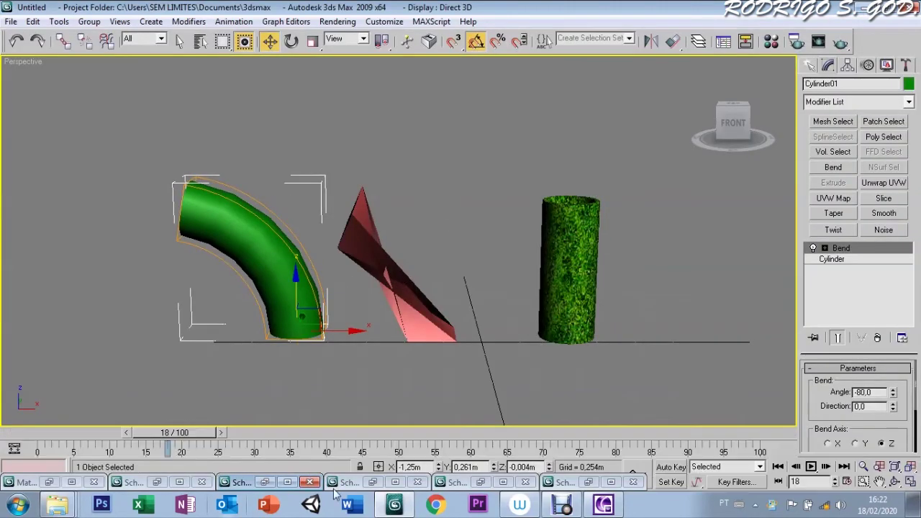
Close the leftover minimized schematic and material editor windows
click(418, 483)
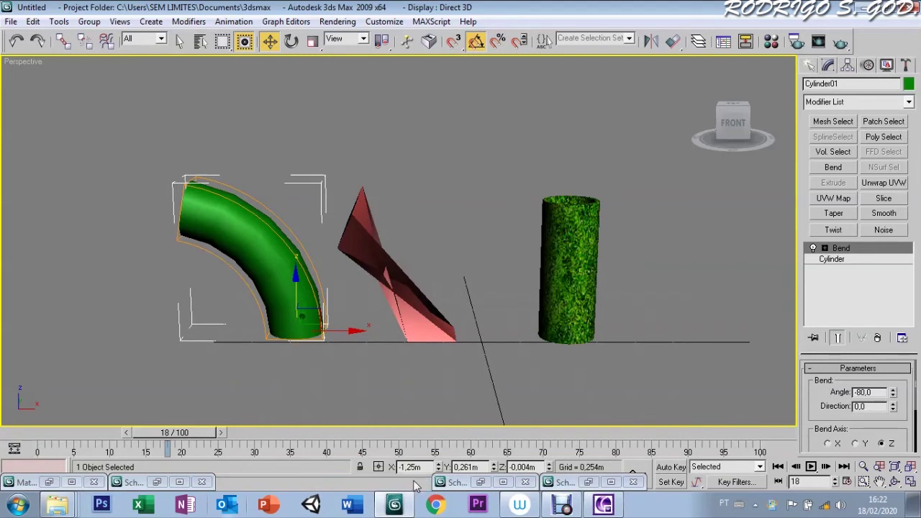
click(526, 482)
click(633, 483)
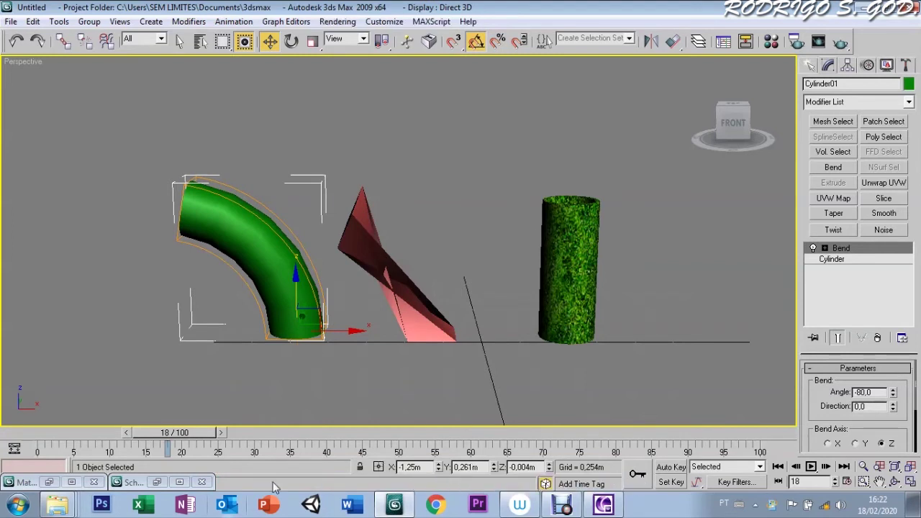
click(202, 483)
click(94, 482)
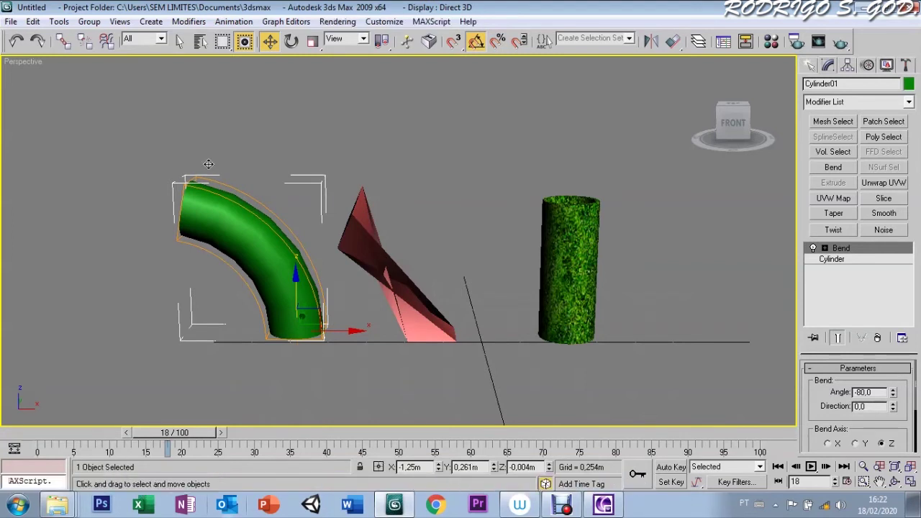
Create a new maximized Schematic View 7 and move its Display floater aside
click(282, 21)
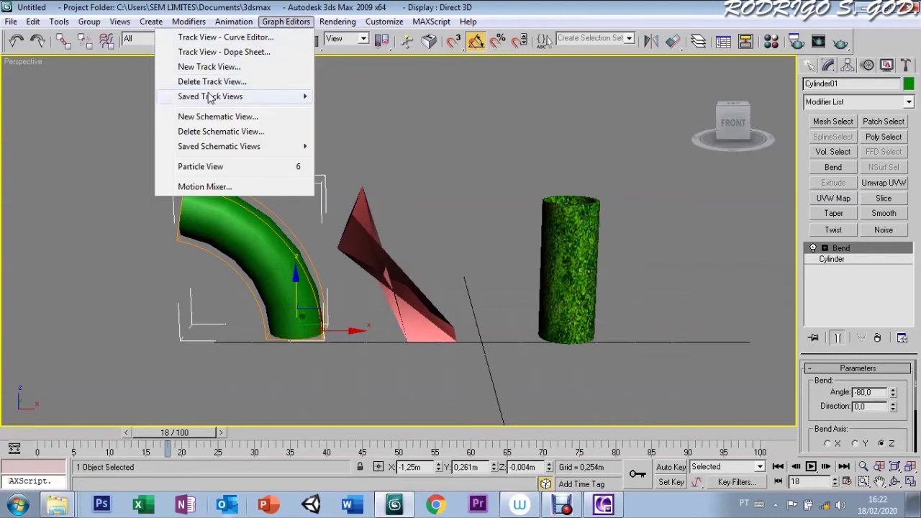
click(202, 120)
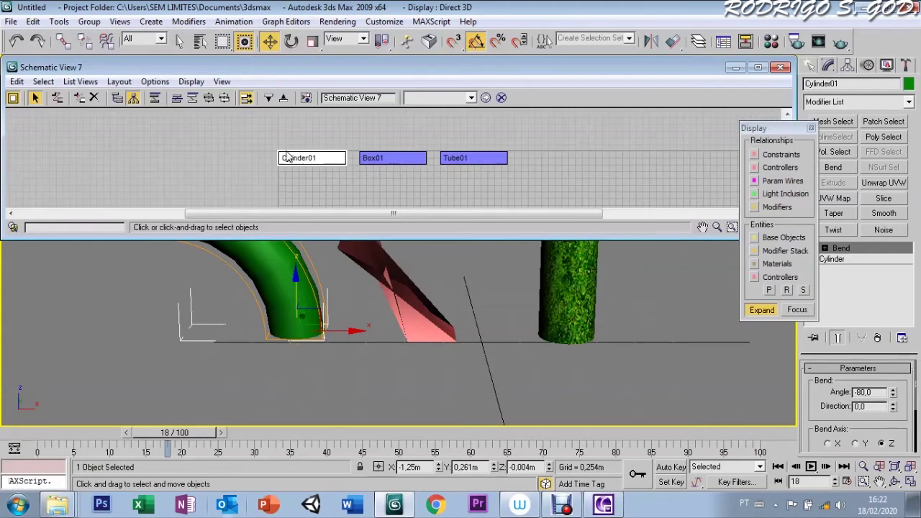
click(757, 68)
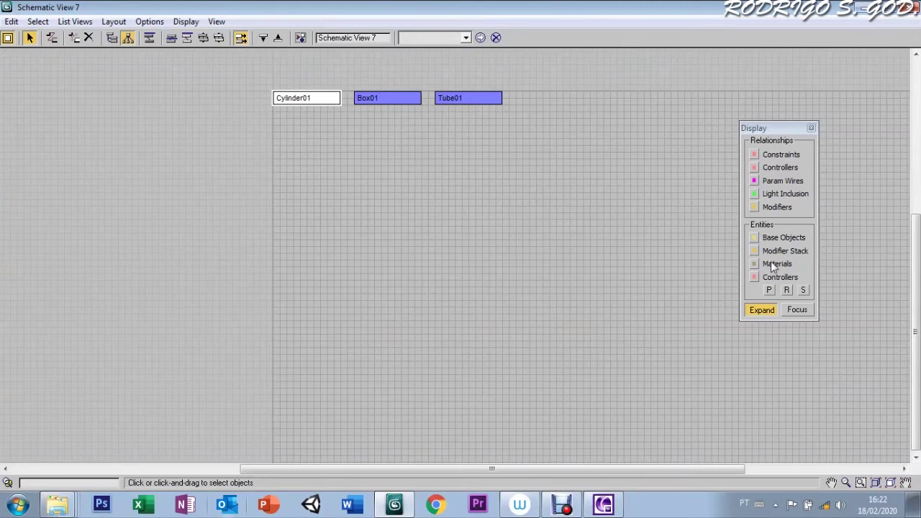
drag(762, 138, 787, 126)
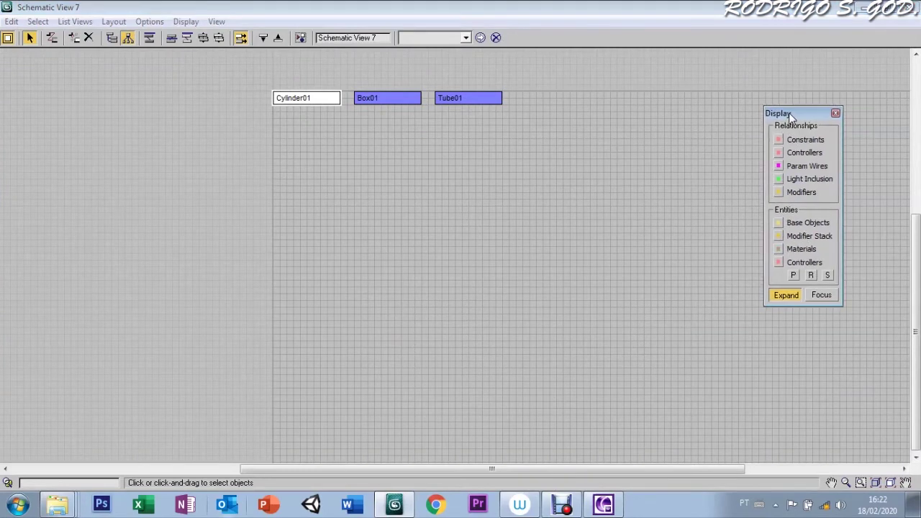
Show modifier stacks and materials, then move Cylinder01's tree between the Box01 and Tube01 groups
click(778, 239)
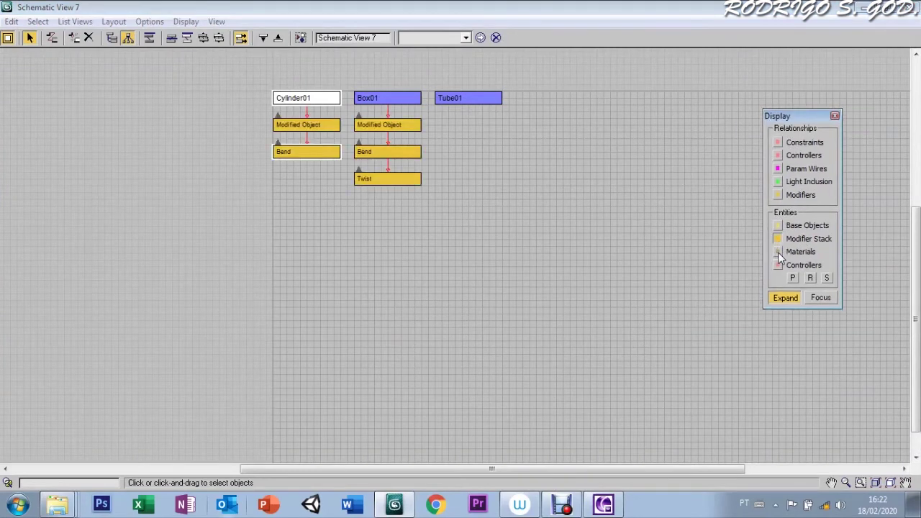
click(777, 252)
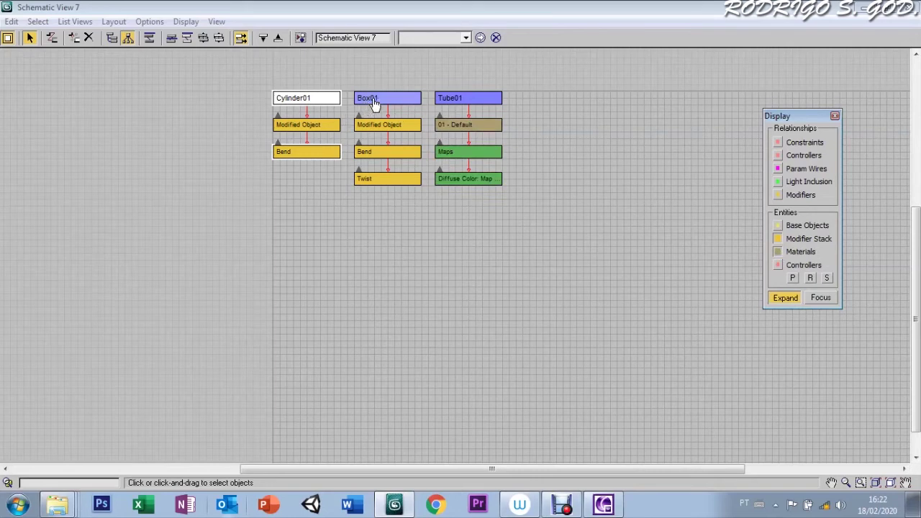
drag(370, 99, 384, 173)
drag(414, 108, 588, 180)
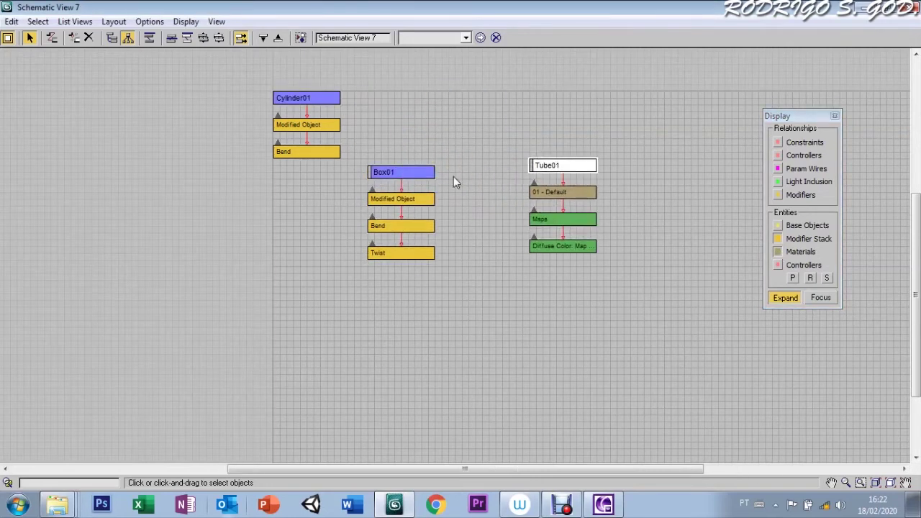
drag(301, 105, 497, 294)
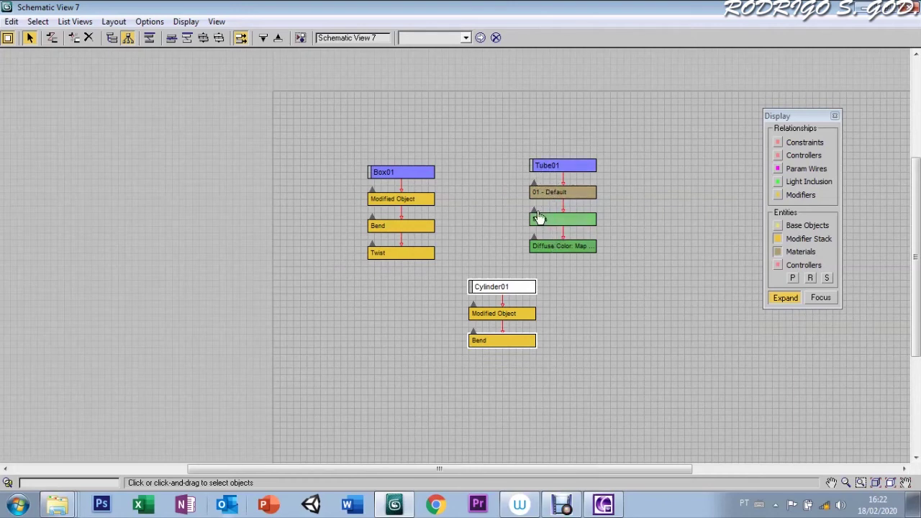
Copy Cylinder01's Bend and Box01's Twist modifiers onto Tube01 in Schematic View
click(57, 39)
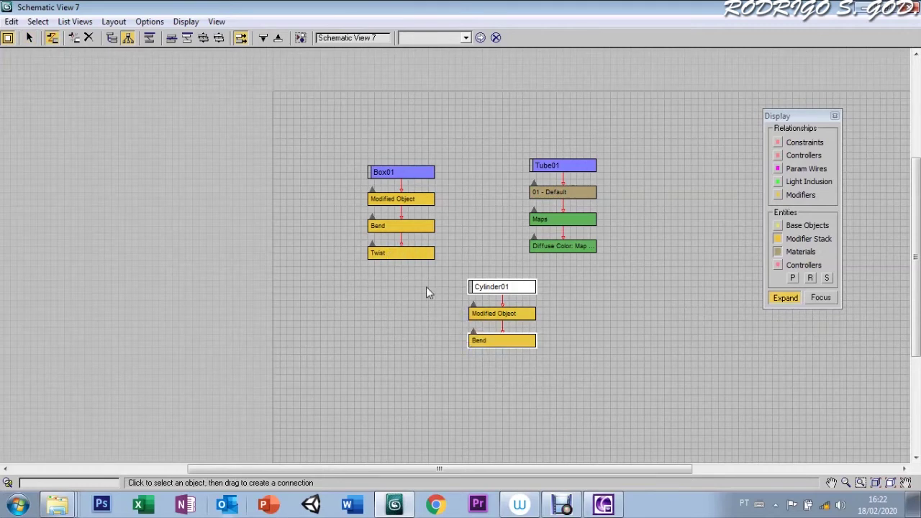
drag(478, 339, 539, 165)
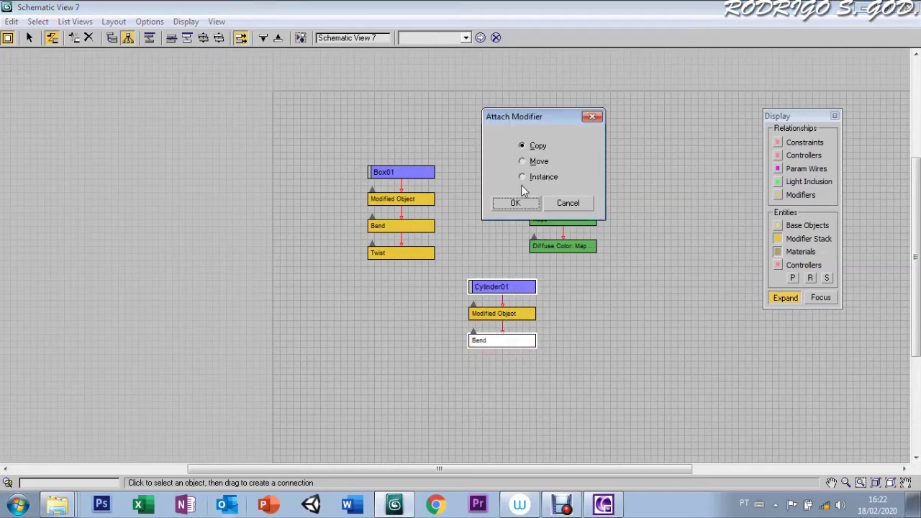
click(516, 204)
drag(386, 253, 546, 166)
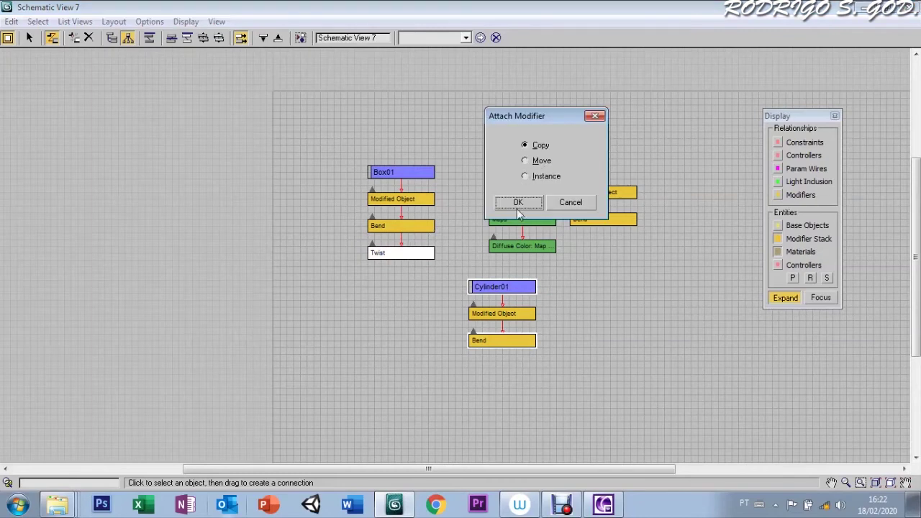
click(516, 205)
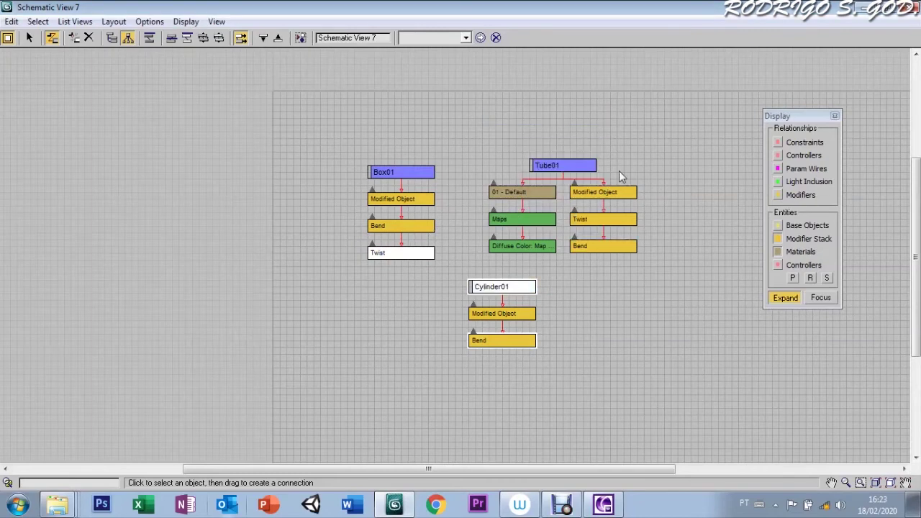
click(861, 16)
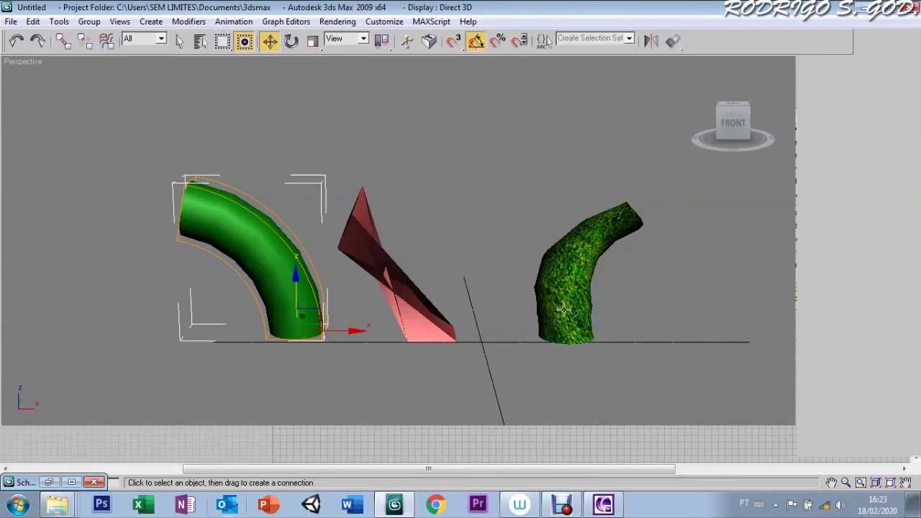
Select the grass-textured tube and orbit the view to inspect its new twist and bend
click(559, 300)
key(ctrl+r)
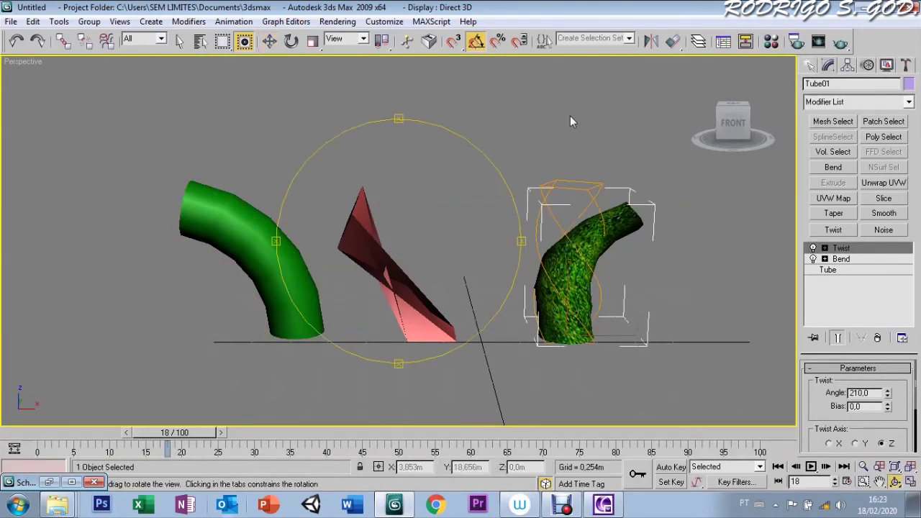
mouse_move(499, 228)
mouse_down()
mouse_move(463, 242)
mouse_move(440, 232)
mouse_up()
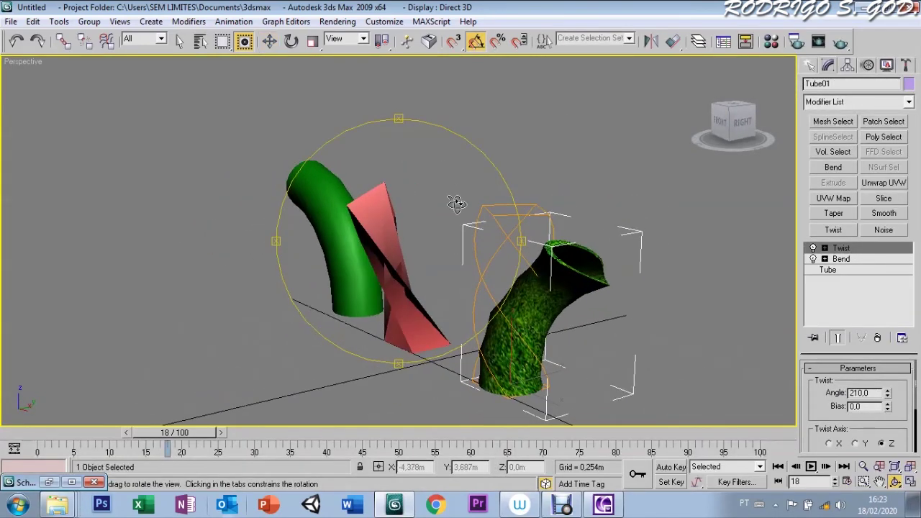
key(w)
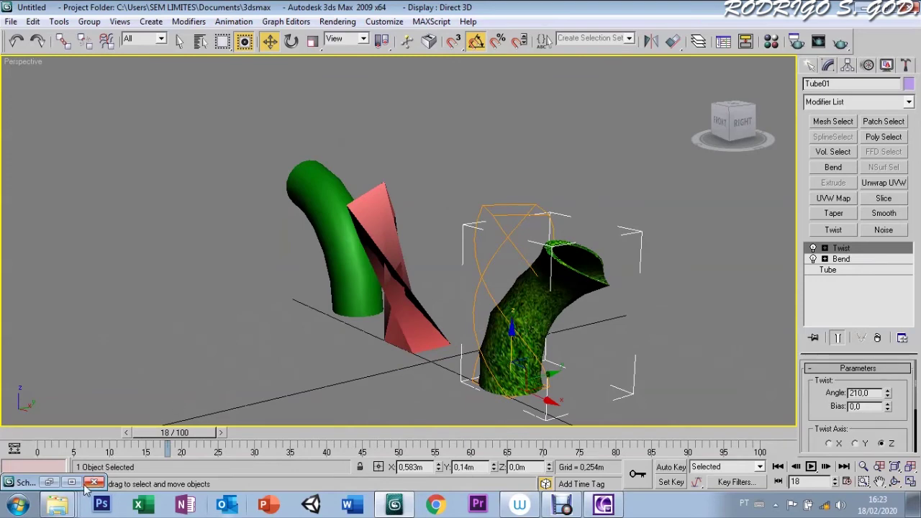
click(71, 482)
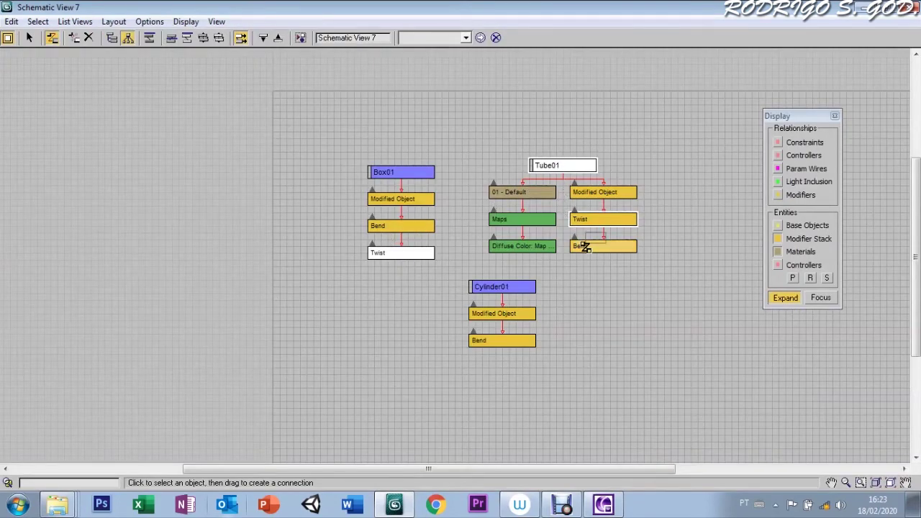
Move Tube01's Bend modifier above its Twist, choosing Move rather than Copy
drag(584, 246, 556, 166)
click(538, 163)
click(531, 204)
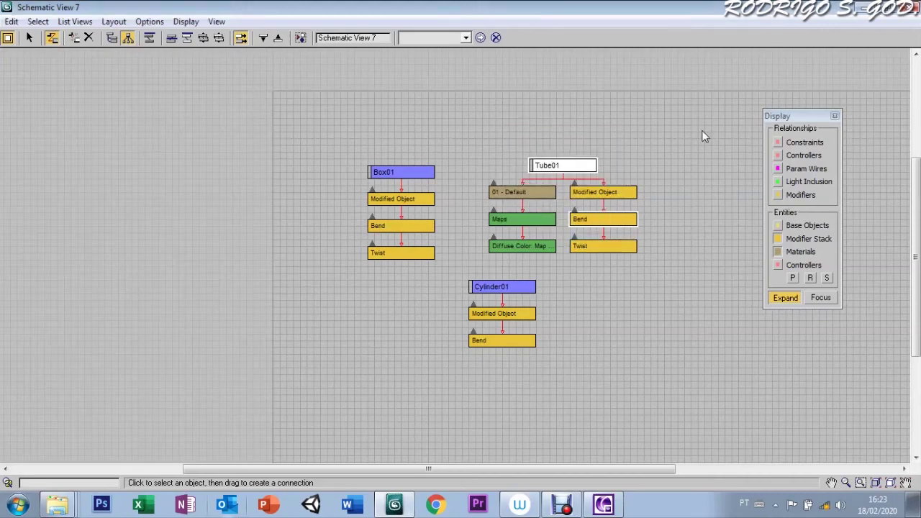
click(862, 15)
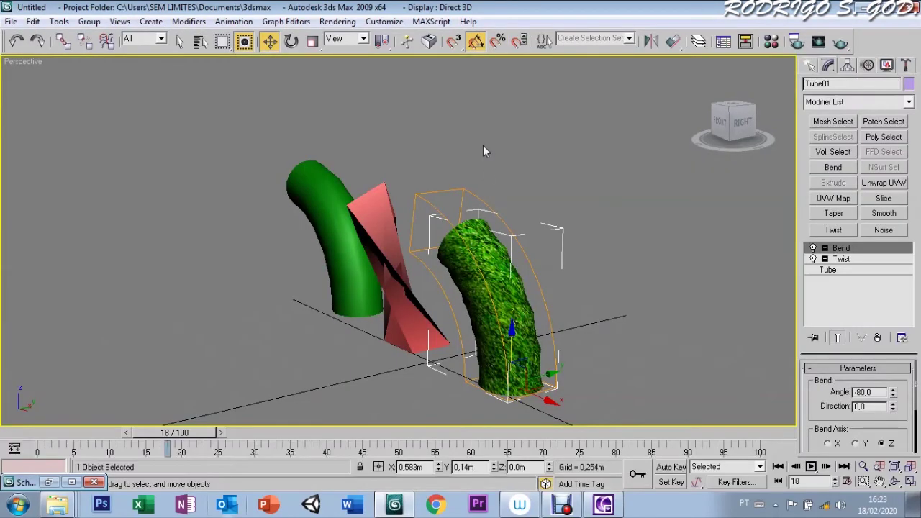
Set the tube's Bend angle to -37 and the box's Twist angle to 291.5
mouse_move(507, 210)
mouse_down()
mouse_move(425, 238)
mouse_move(581, 218)
mouse_up()
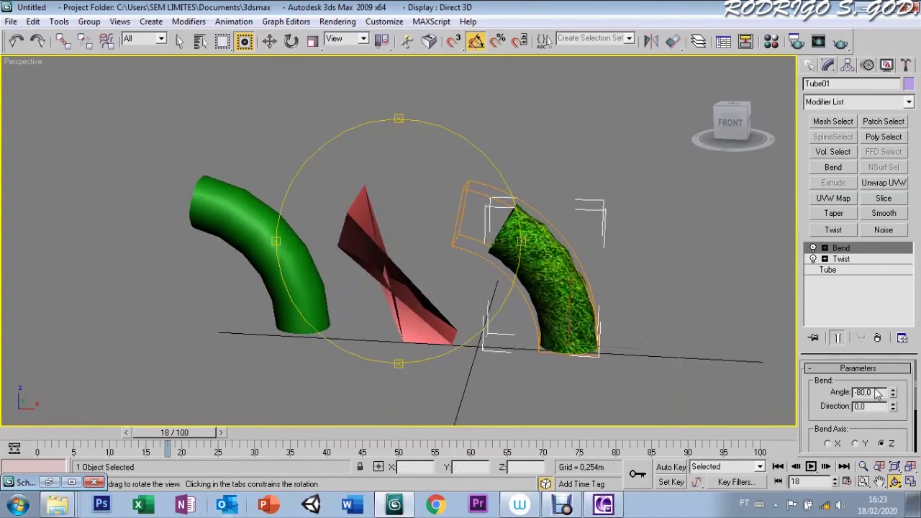
mouse_move(893, 395)
mouse_down()
mouse_move(896, 405)
mouse_move(898, 354)
mouse_move(875, 321)
mouse_up()
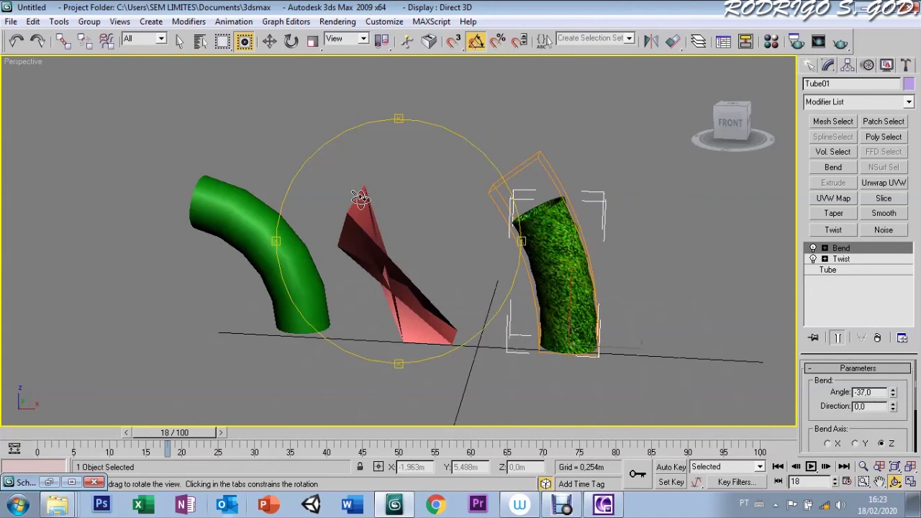
key(w)
click(349, 235)
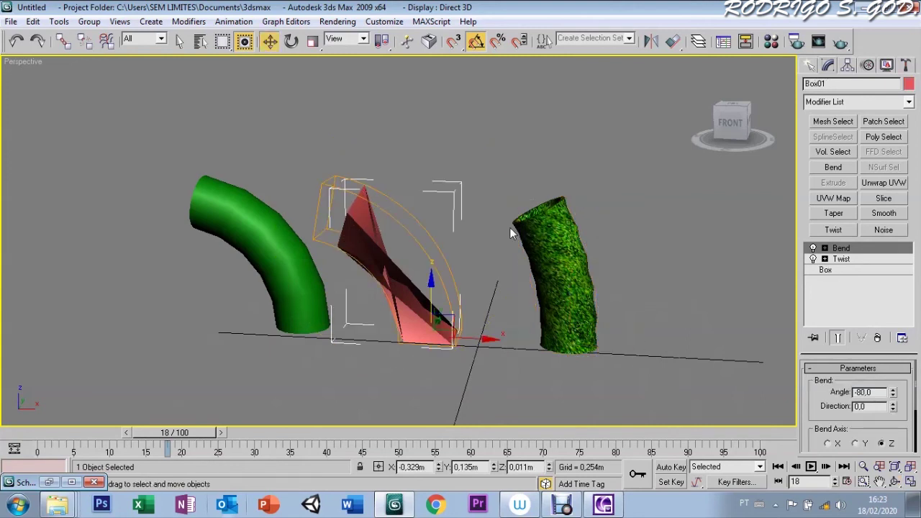
click(839, 259)
mouse_move(888, 394)
mouse_down()
mouse_move(887, 352)
mouse_move(870, 315)
mouse_move(868, 331)
mouse_move(866, 280)
mouse_up()
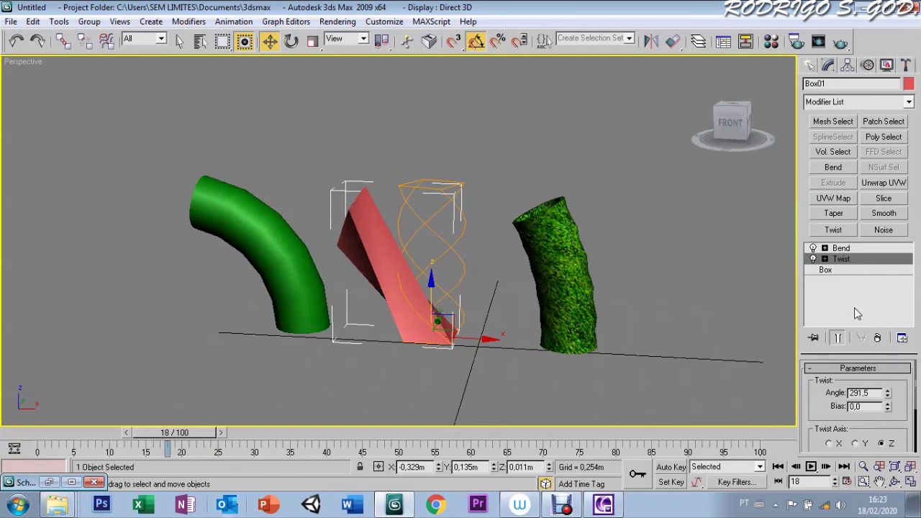
Move Box01's Twist modifier above its Bend in Schematic View
click(71, 483)
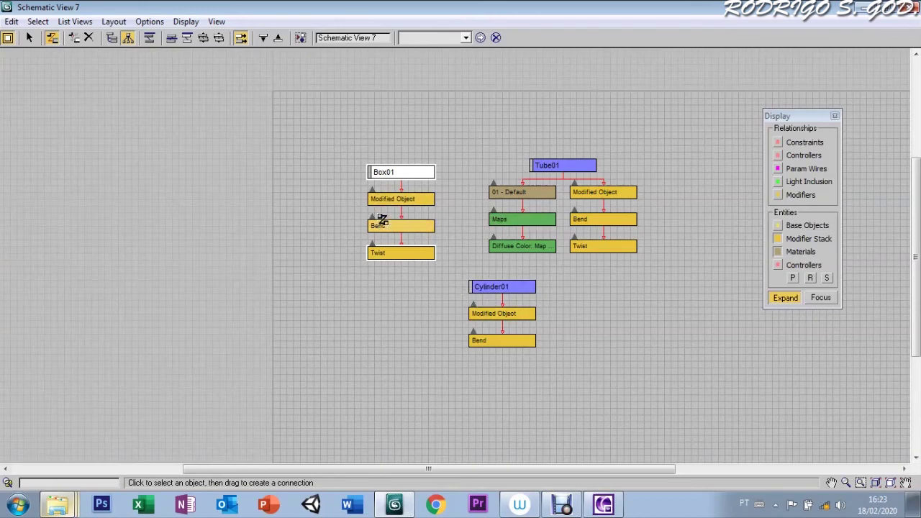
drag(385, 253, 389, 175)
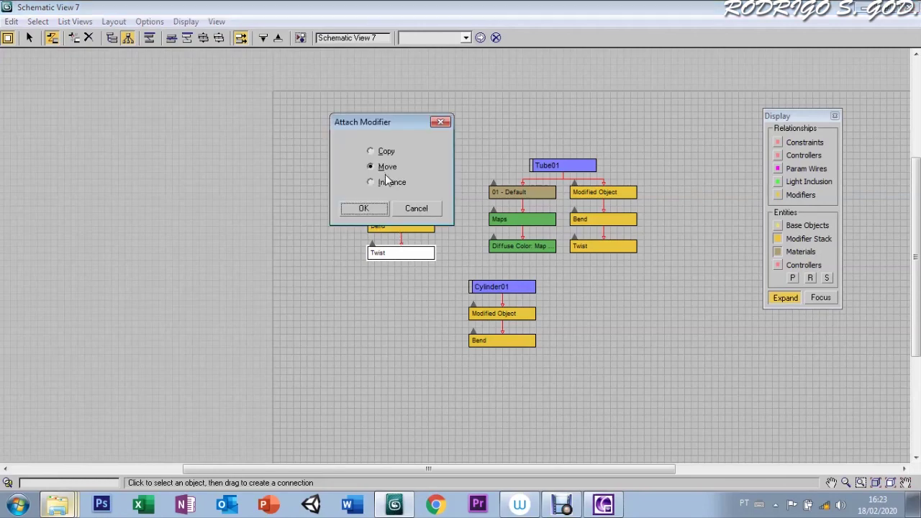
click(363, 211)
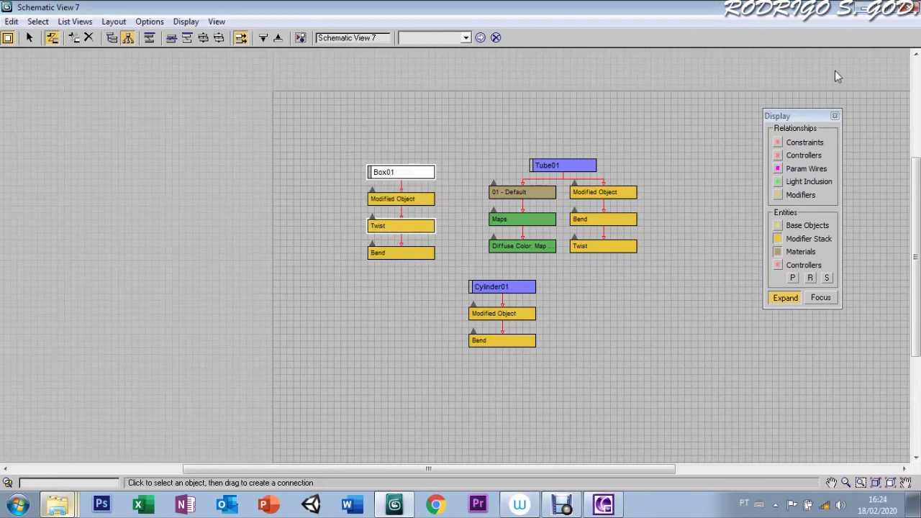
click(861, 12)
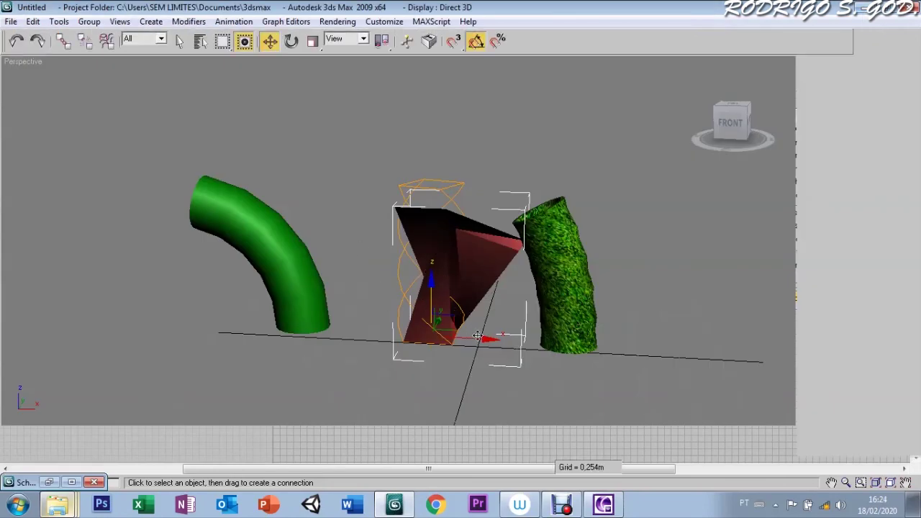
Nudge the box right and set its Twist to 171.5 degrees about the Z axis
drag(428, 344, 448, 344)
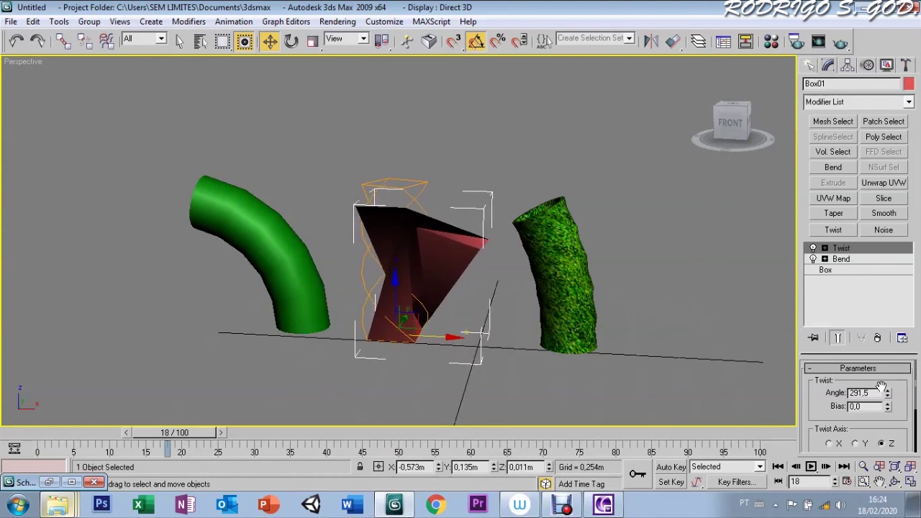
mouse_move(888, 398)
mouse_down()
mouse_move(888, 429)
mouse_move(888, 417)
mouse_up()
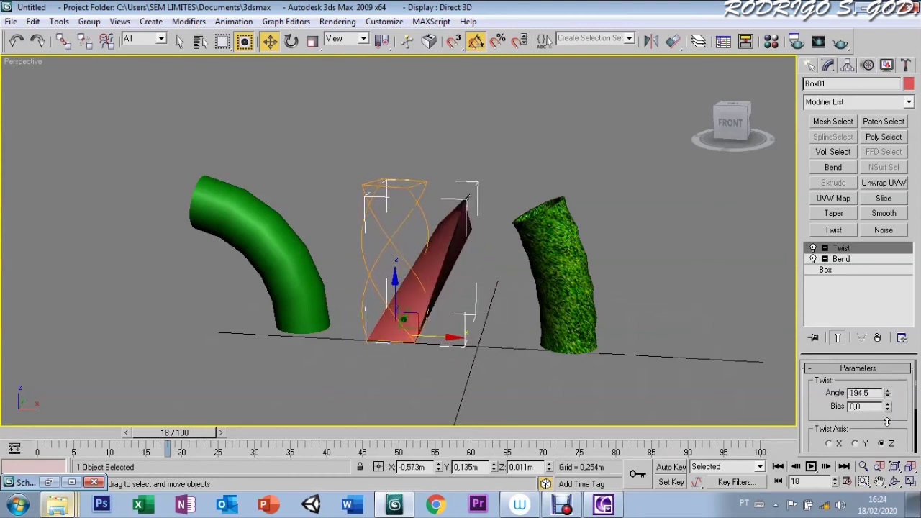
click(855, 444)
click(830, 443)
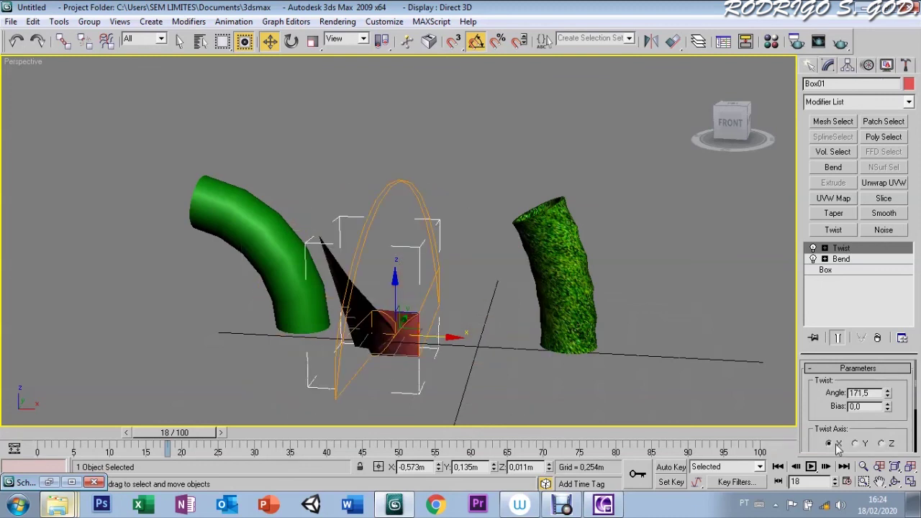
click(890, 445)
drag(816, 424, 815, 347)
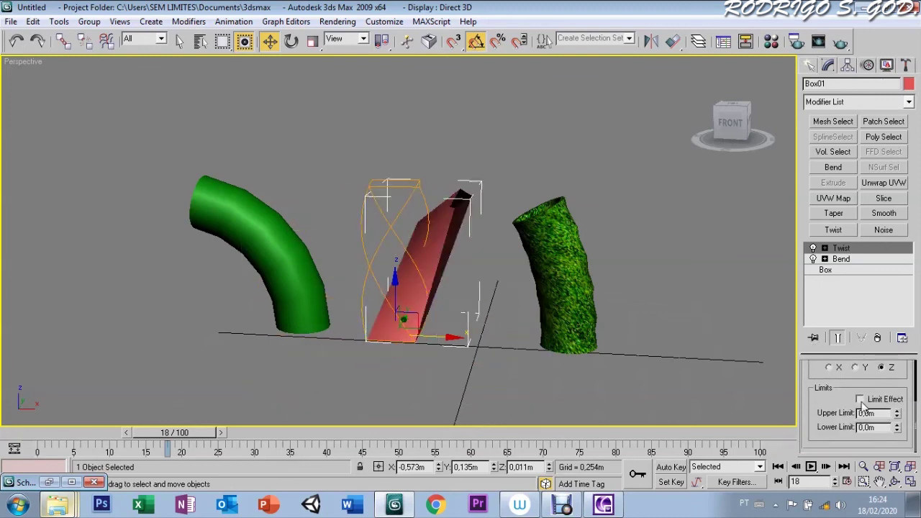